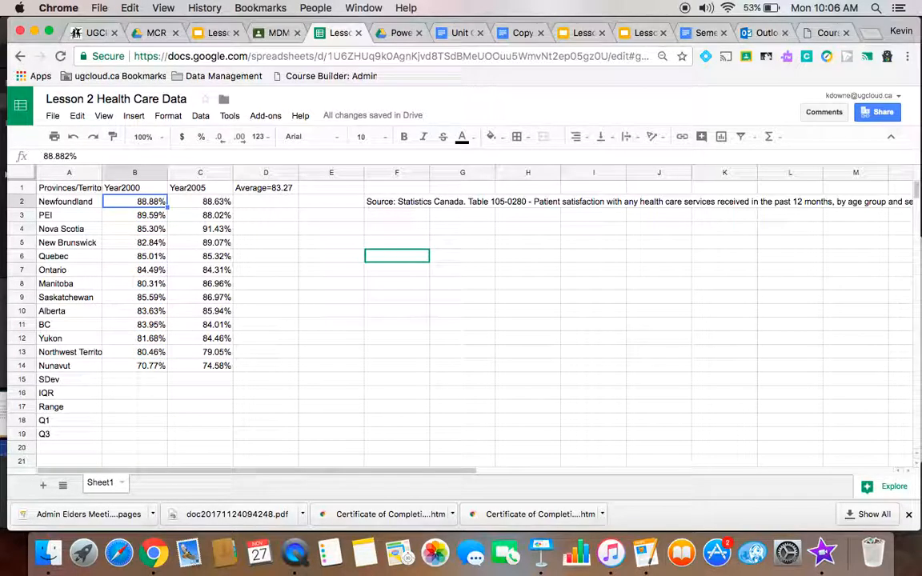
Calculate the Year2000 sample standard deviation in B15 with the formula =stdev(B2:B14)
key(Right)
key(Left)
key(Down)
key(Down)
key(Down)
key(Down)
key(Down)
key(Down)
key(Down)
key(Down)
key(Down)
key(Down)
key(Down)
key(Down)
key(Down)
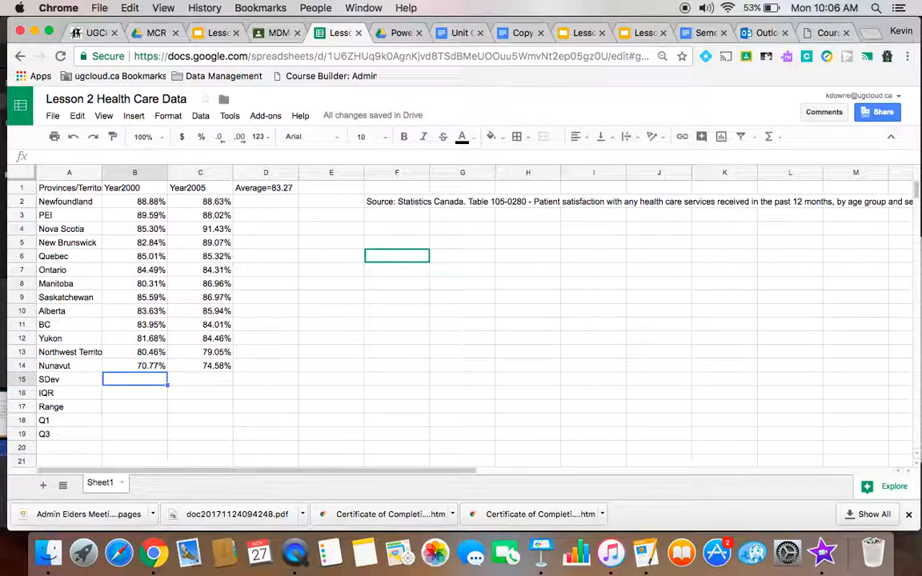
text(=sdev()
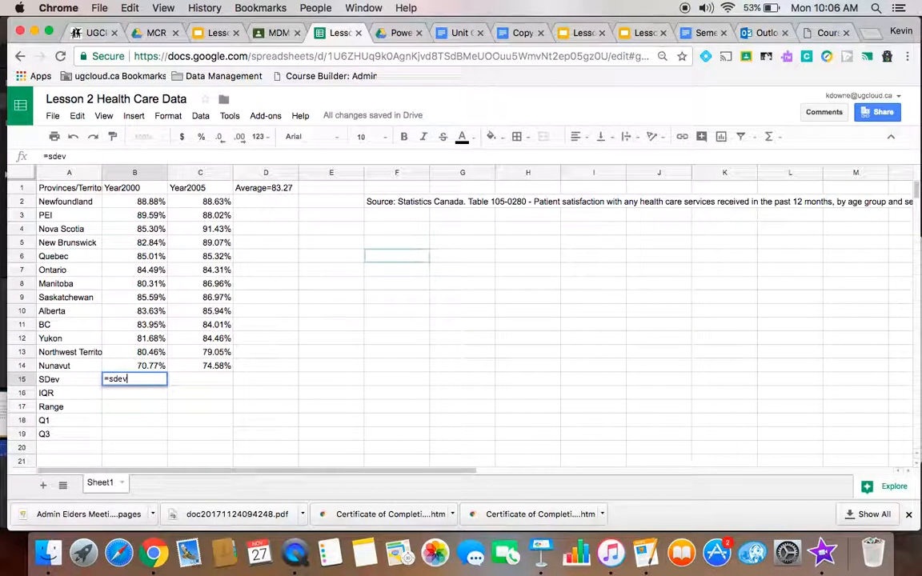
key(BackSpace)
key(BackSpace)
key(BackSpace)
key(BackSpace)
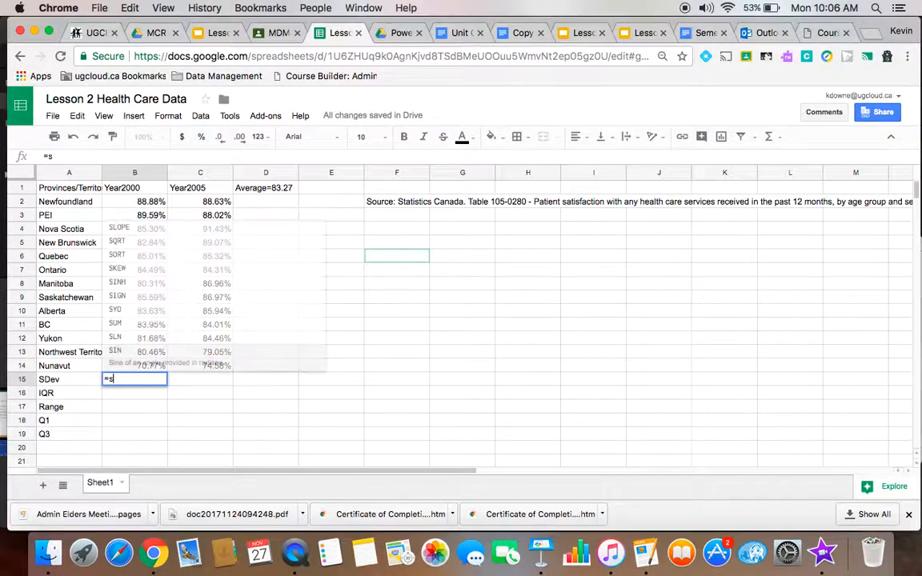
text(tdev)
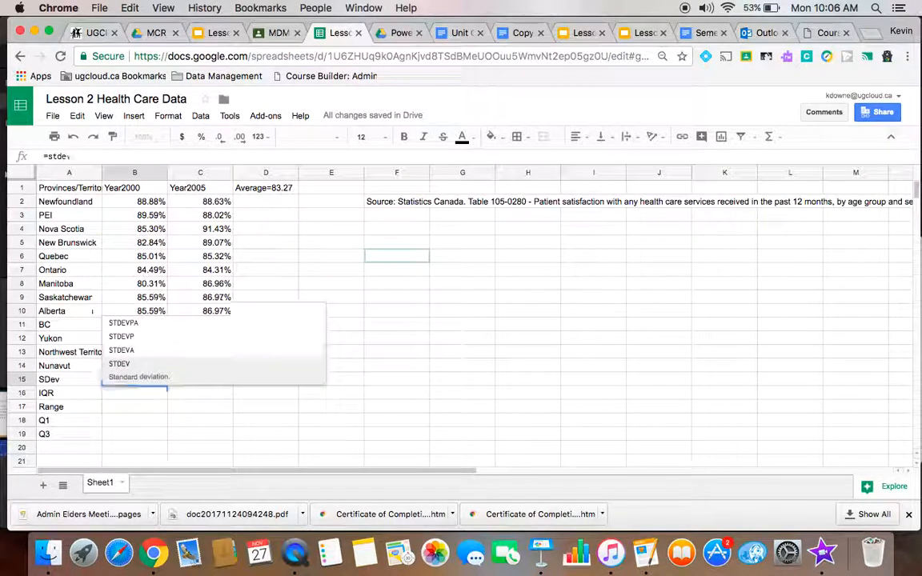
text(()
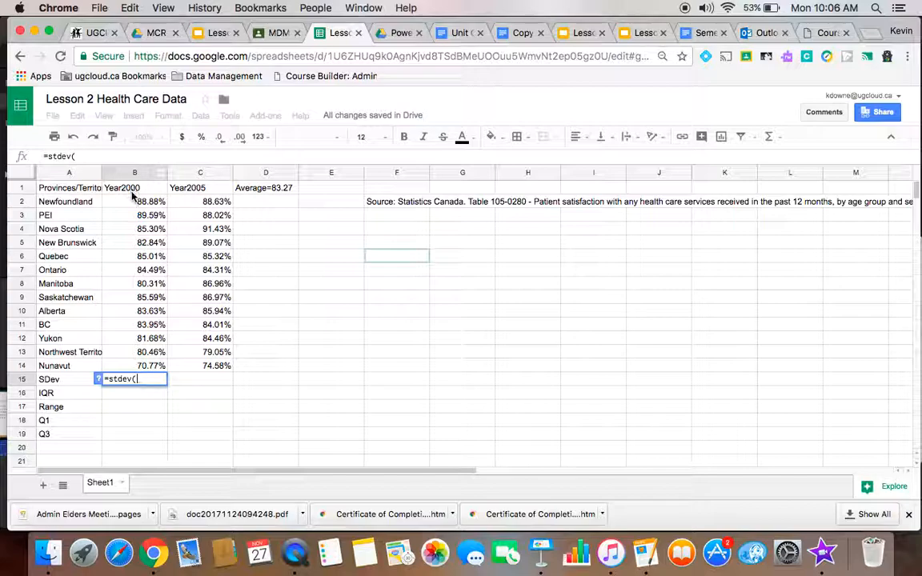
drag(134, 202, 132, 365)
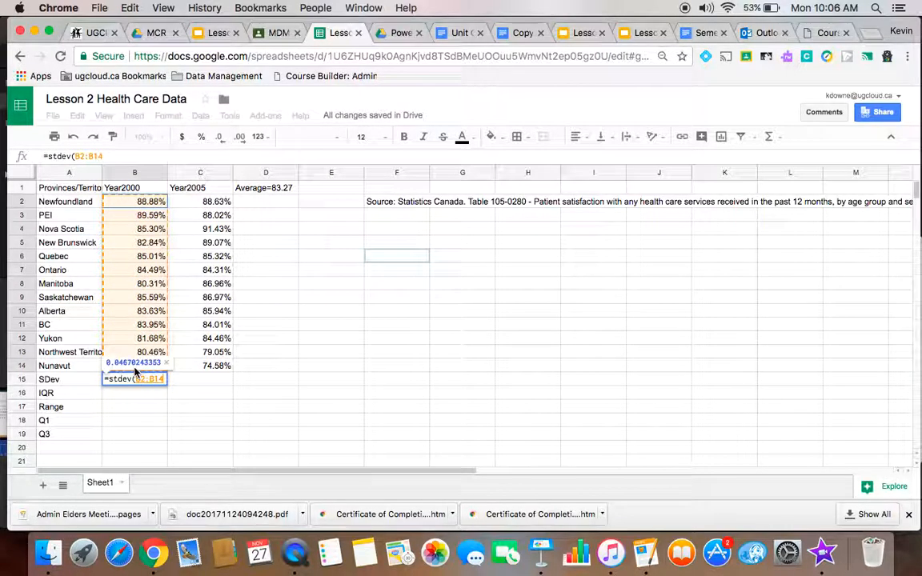
key(Return)
Calculate the Year2005 sample standard deviation in C15 with the formula =stdev(C2:C14)
key(Up)
key(Right)
text(=stdev)
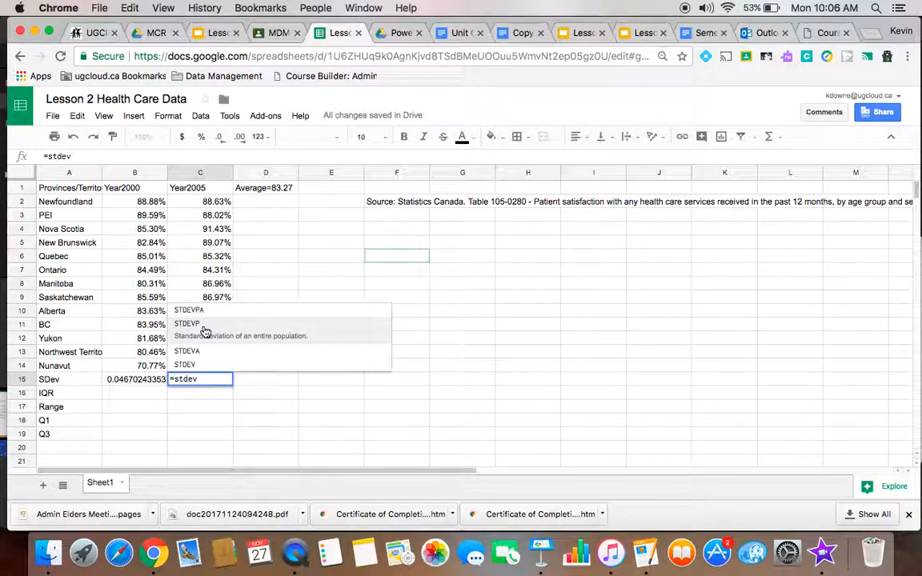
key(BackSpace)
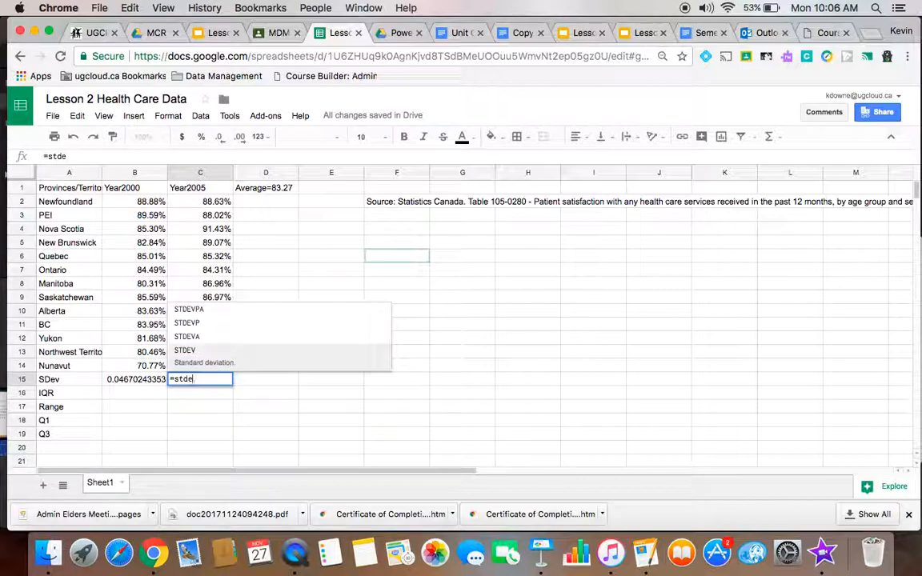
text(v()
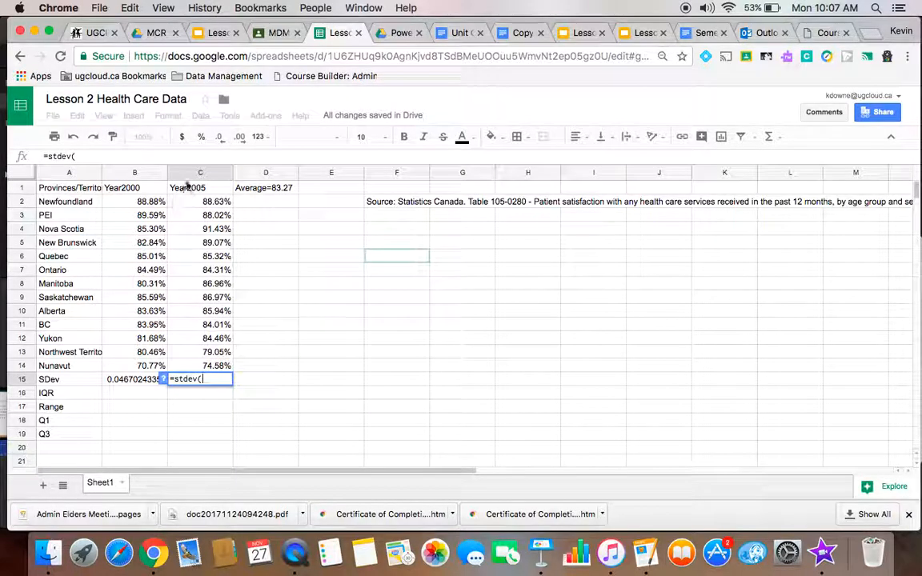
drag(202, 205, 216, 366)
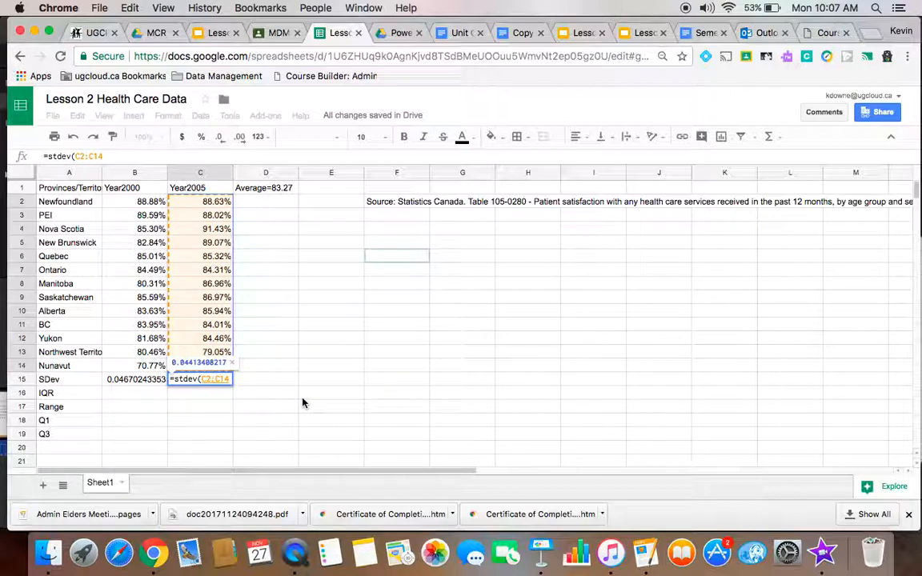
key(Return)
Calculate the Year2005 population standard deviation in D15 with the formula =stdevp(C2:C14)
click(266, 380)
text(=)
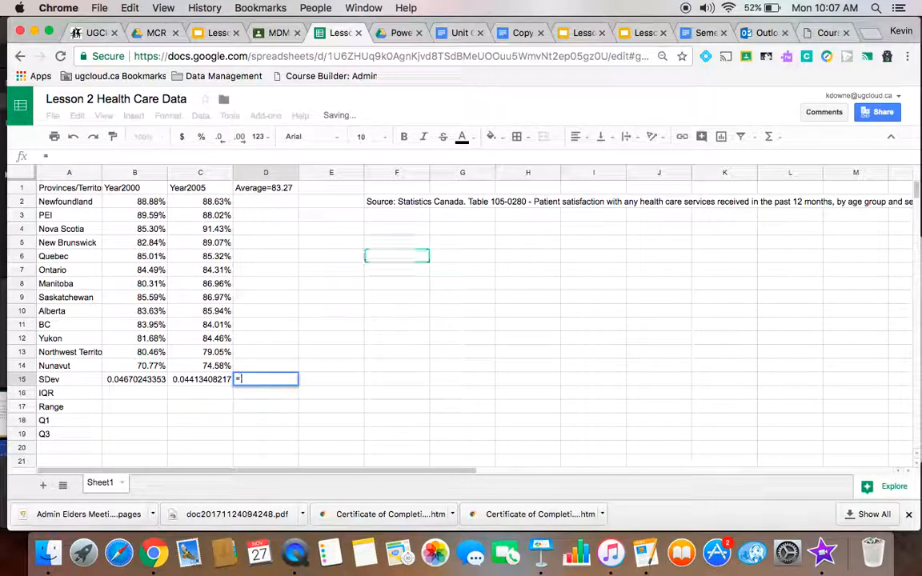
text(stdev()
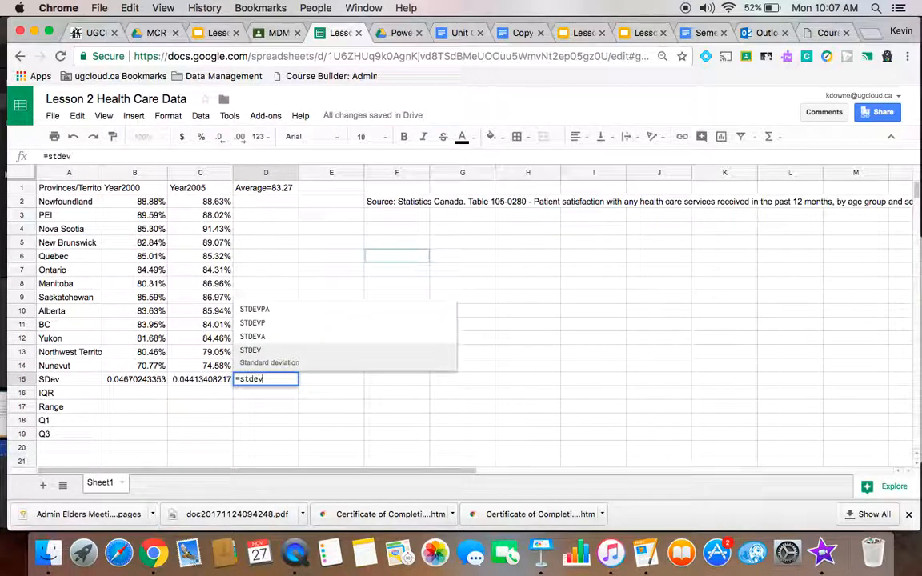
key(BackSpace)
key(BackSpace)
key(BackSpace)
text(evp()
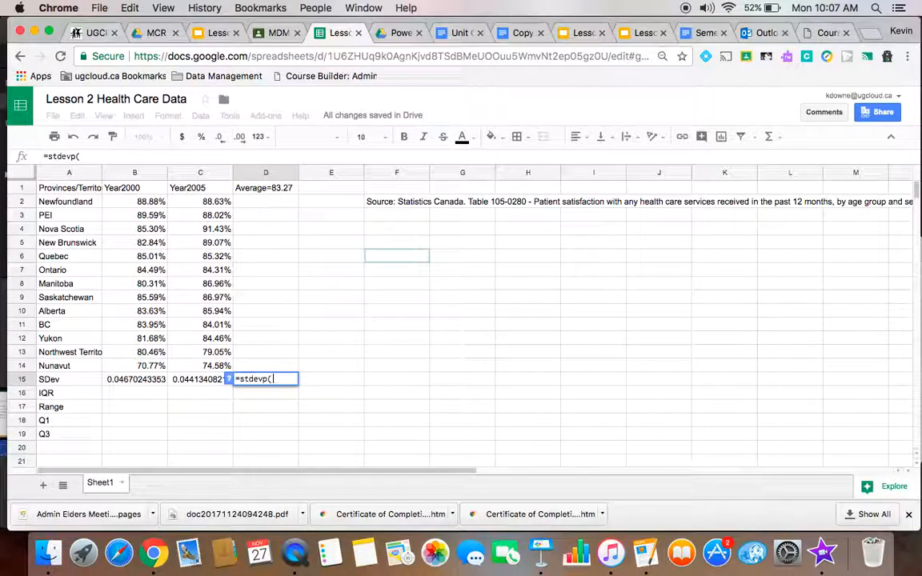
key(BackSpace)
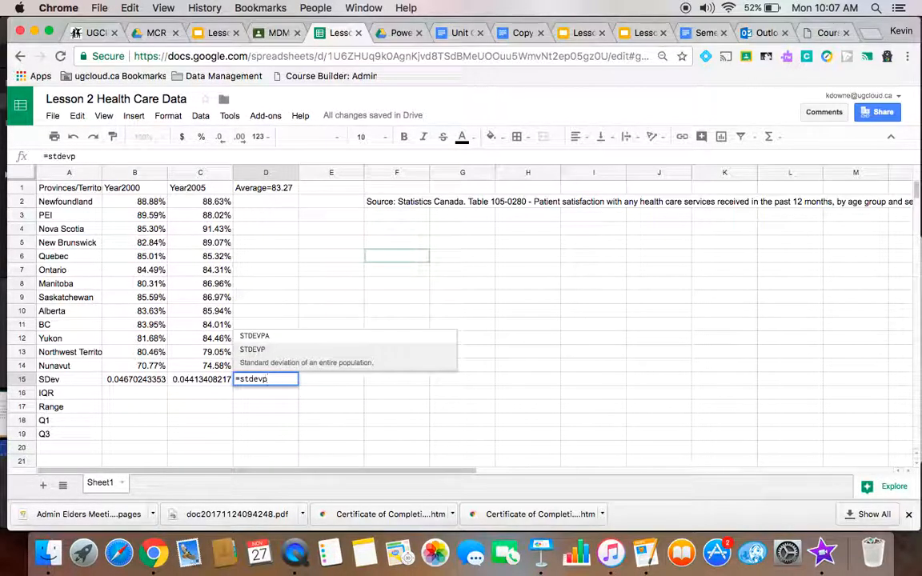
text(()
drag(216, 201, 229, 376)
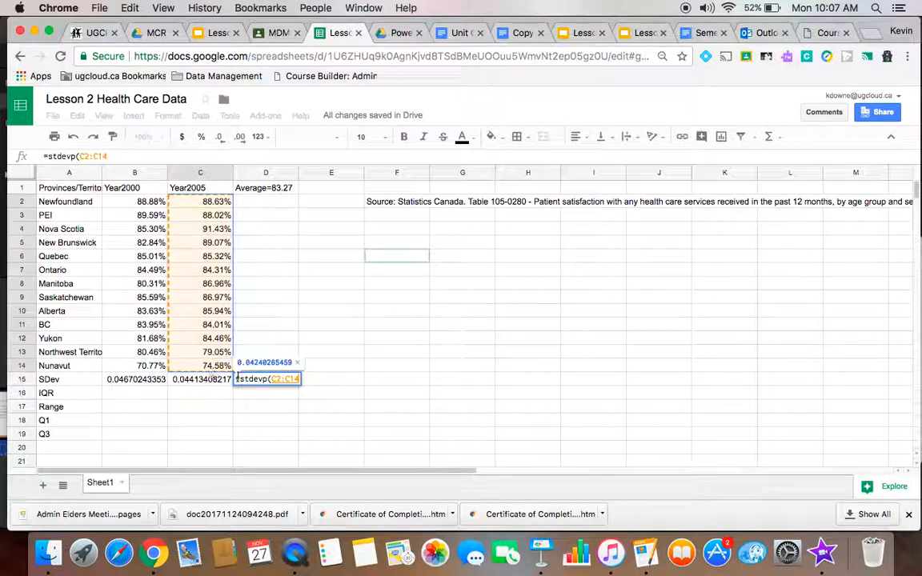
text())
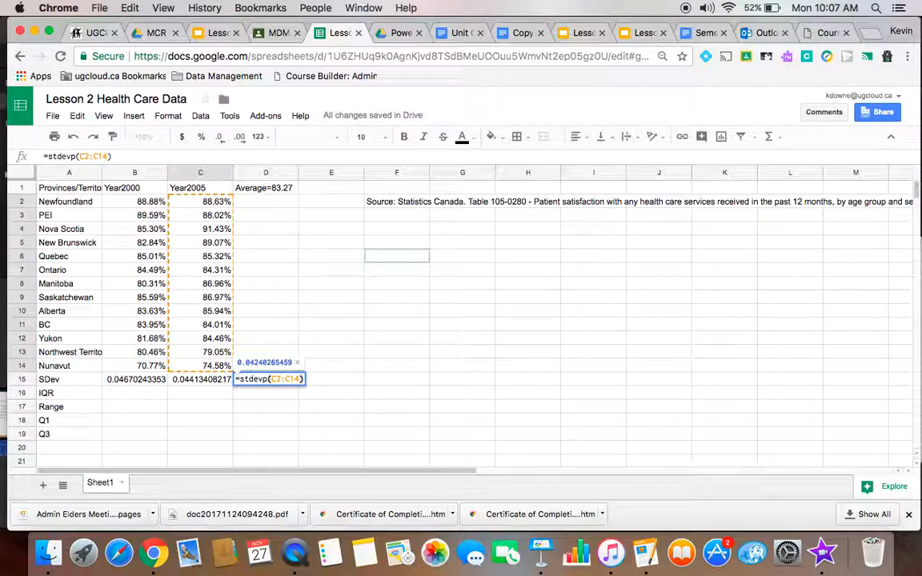
key(Return)
Compare the formulas in C15 and D15, and delete the population standard deviation from D15
key(Up)
key(Left)
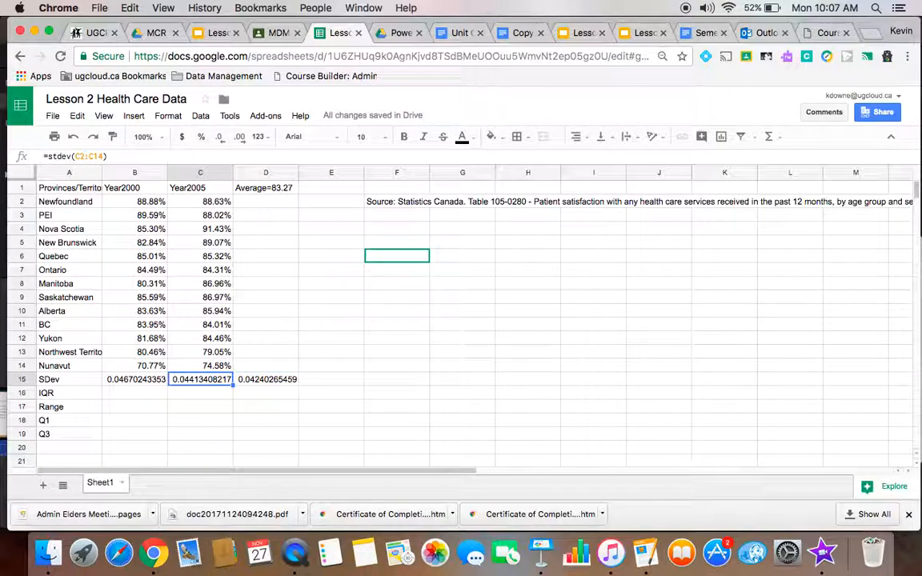
key(Right)
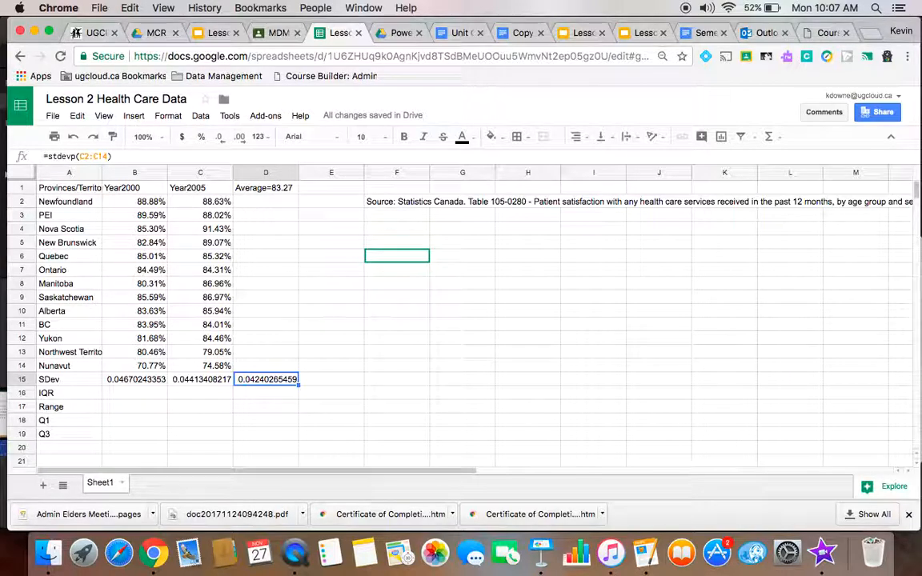
key(BackSpace)
Format the two standard deviations in B15:C15 as percentages
drag(134, 380, 200, 380)
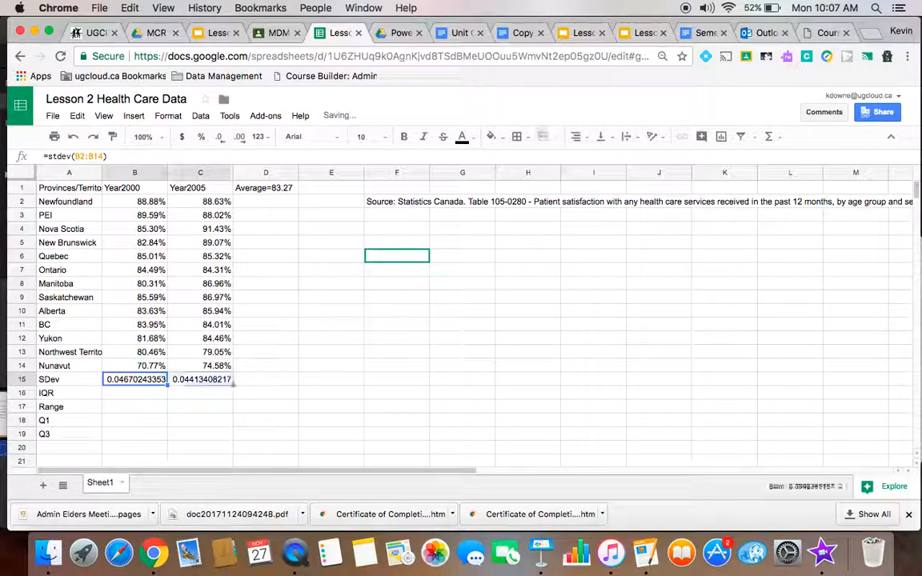
click(201, 136)
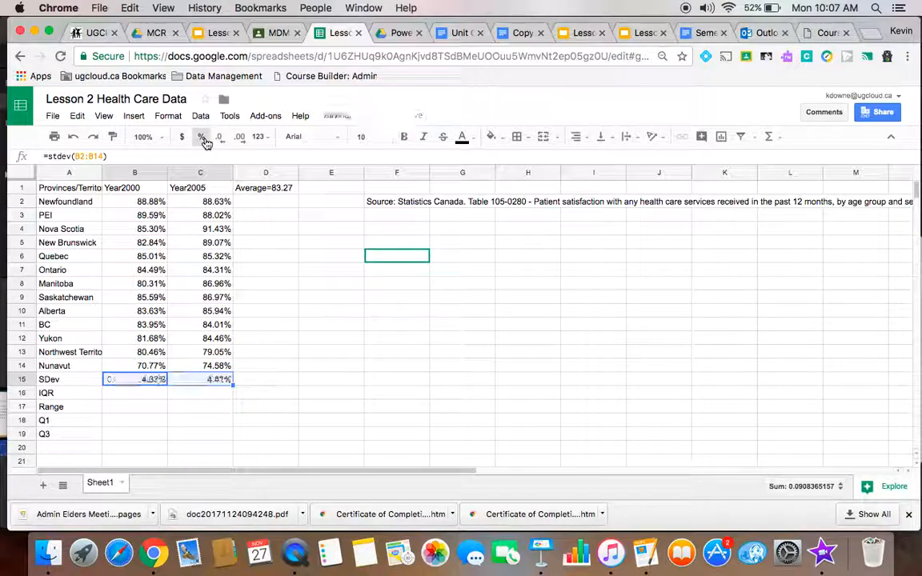
Calculate the Year2000 first quartile in B18 with the formula =quartile(B2:B14,1)
key(Down)
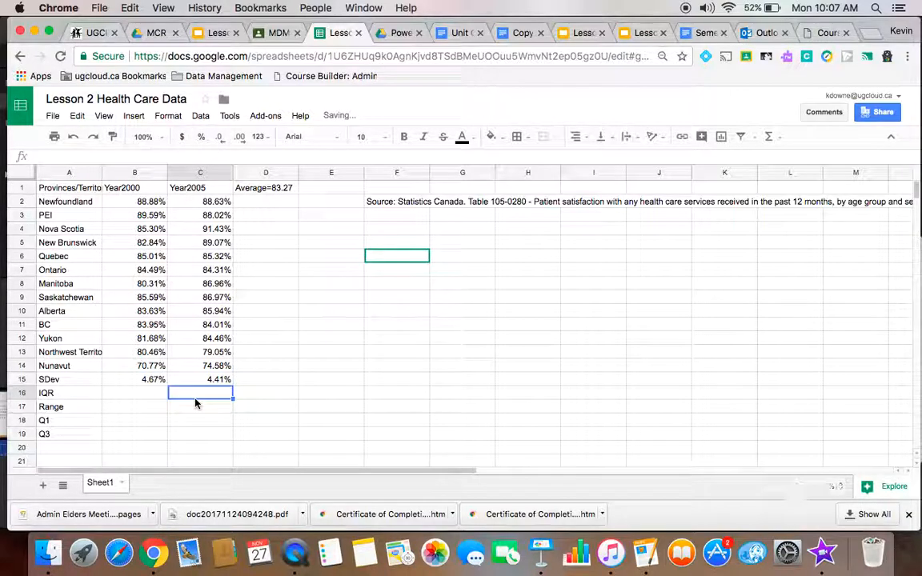
key(Left)
key(Right)
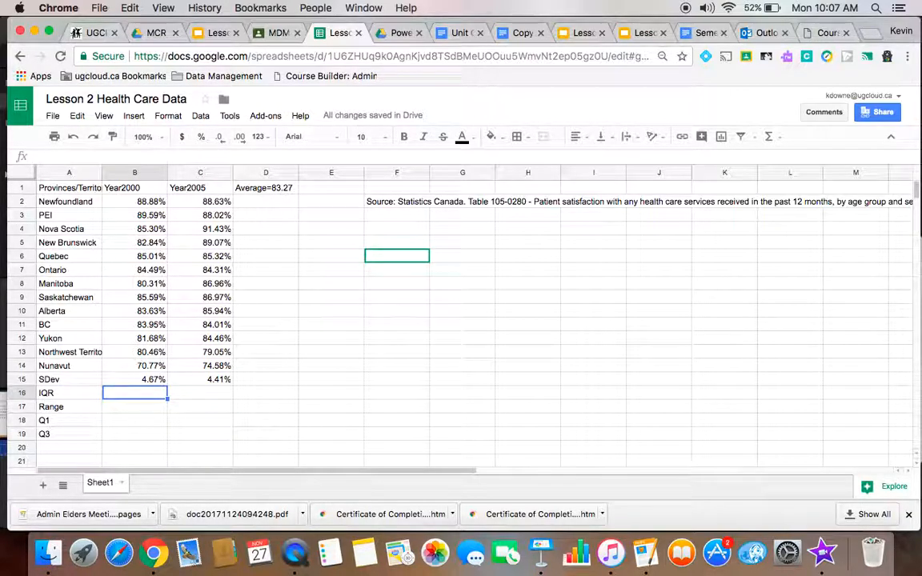
key(Down)
key(Down)
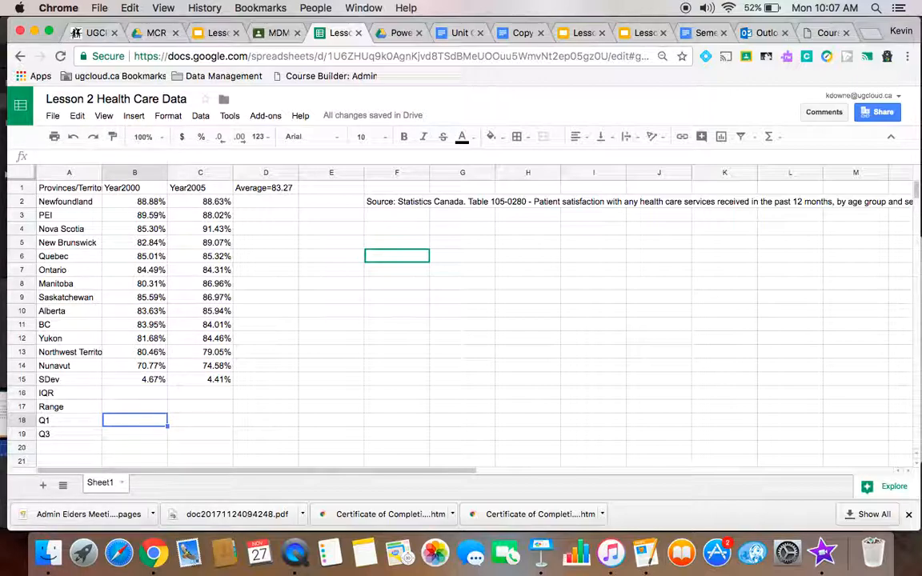
text(=quartile)
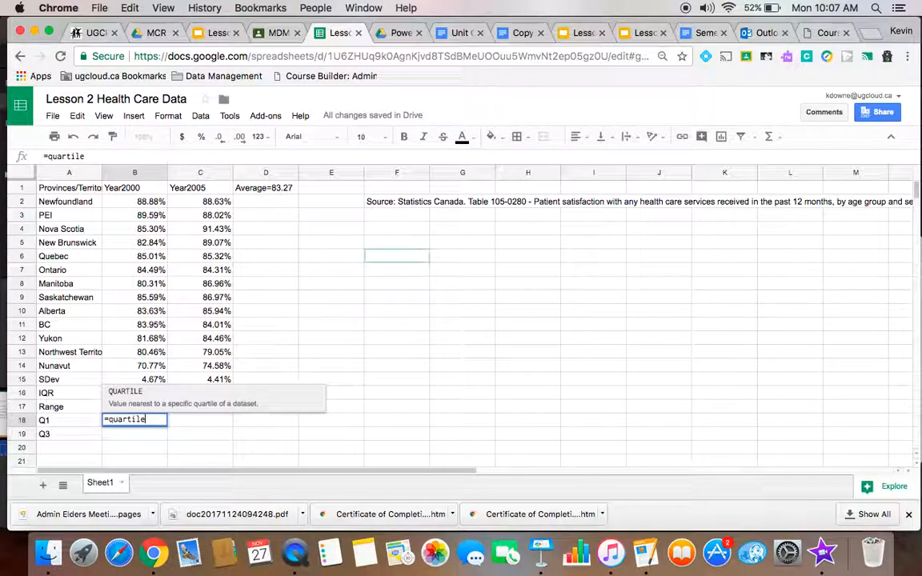
text(()
drag(146, 201, 149, 369)
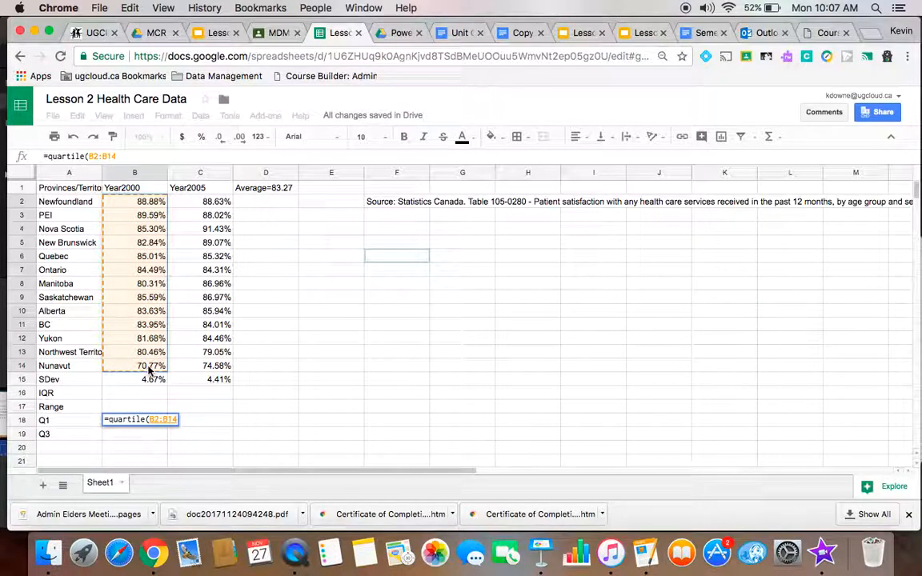
text(,1)
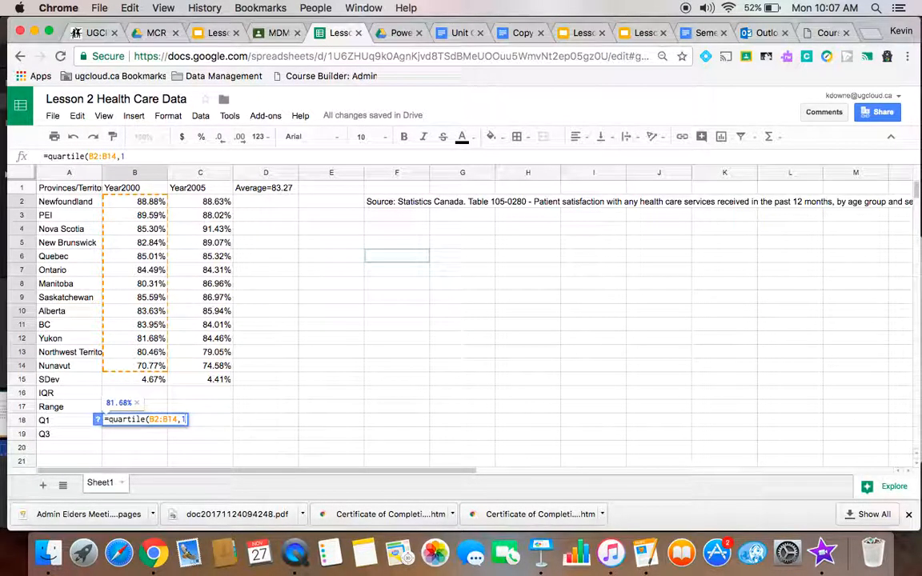
text())
key(Return)
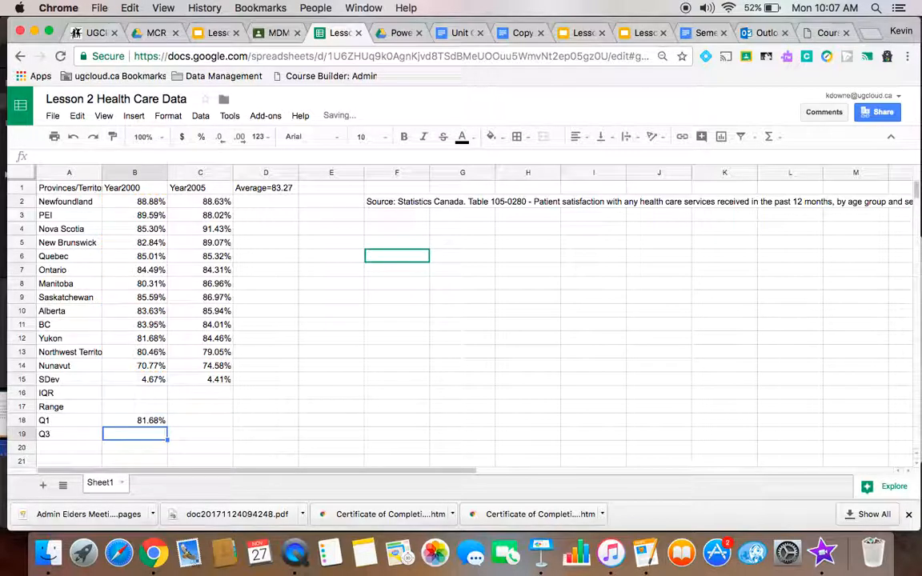
Fill the Q1 formula from B18 across to C18 for Year2005
key(Up)
drag(169, 425, 202, 428)
click(213, 427)
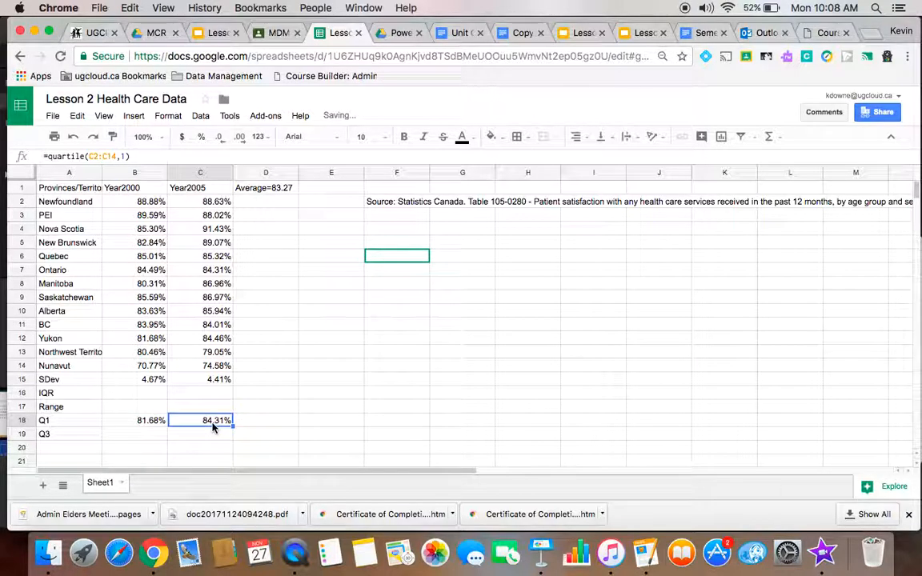
Calculate the Year2000 third quartile in B19 with the formula =quartile(B2:B14,3)
key(Left)
key(Down)
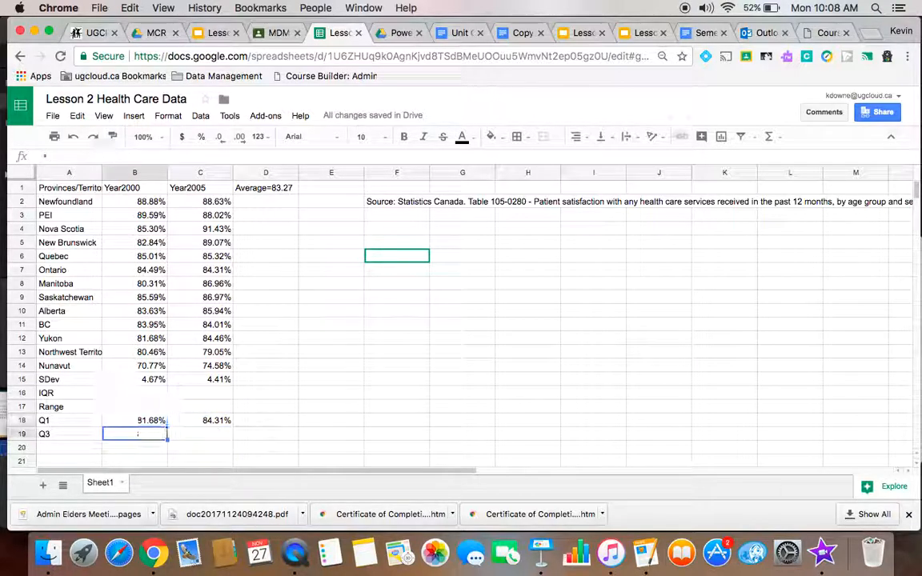
text(=quar)
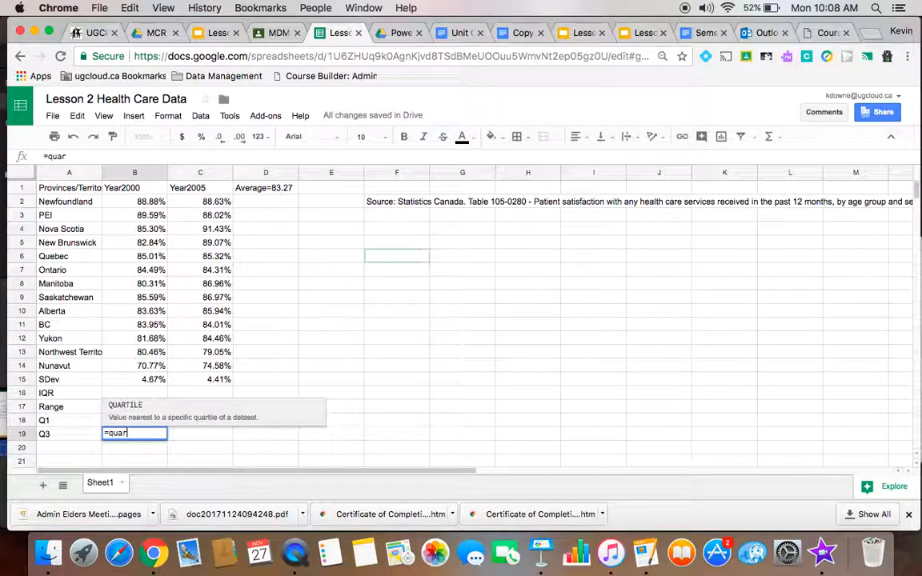
text(tile()
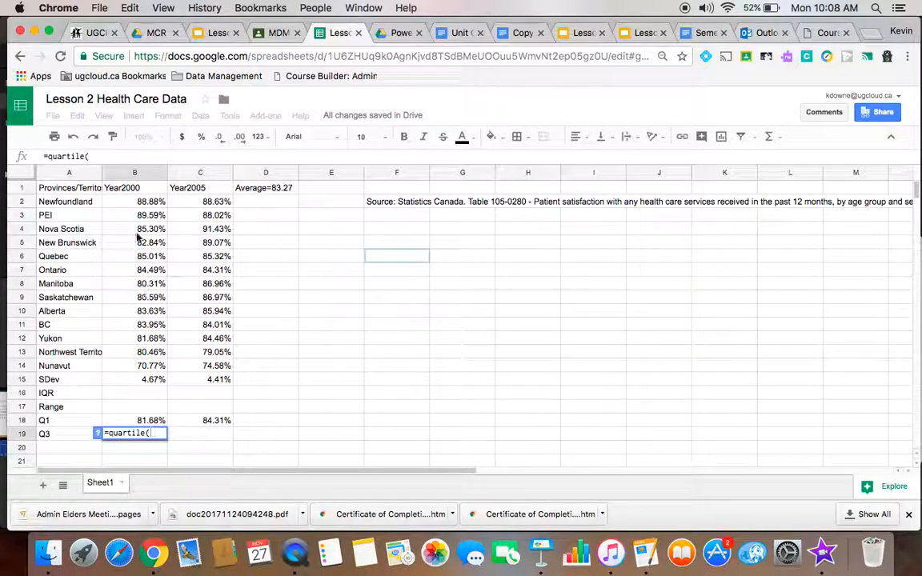
drag(138, 205, 137, 364)
text(,2)
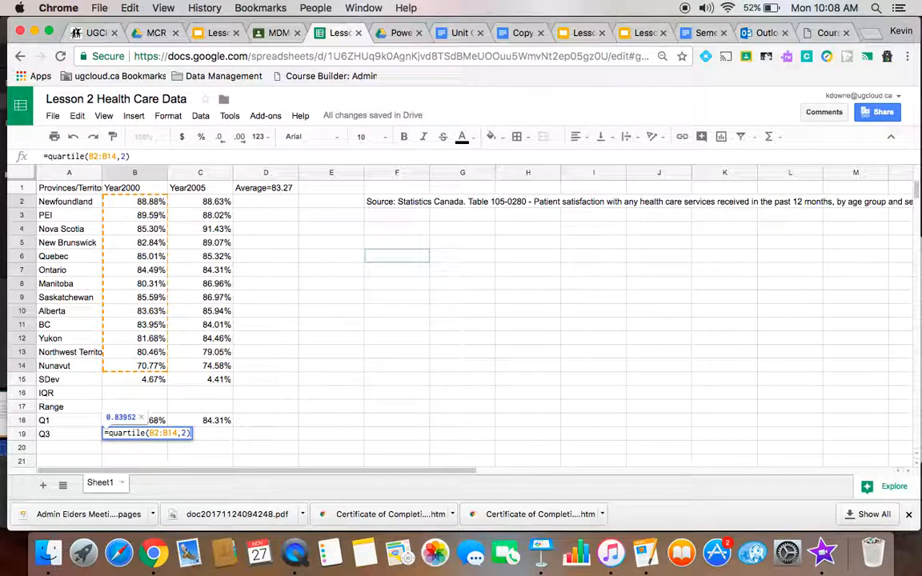
key(BackSpace)
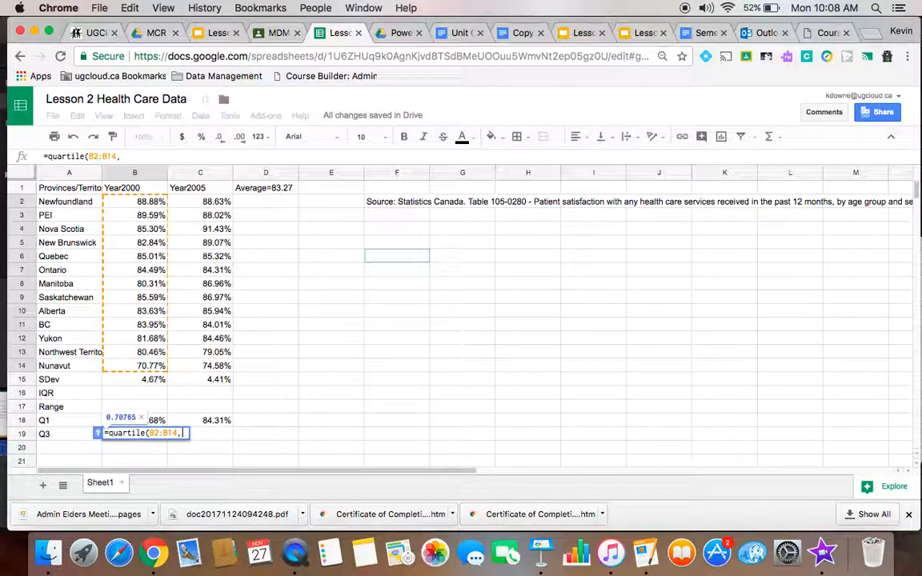
text(3))
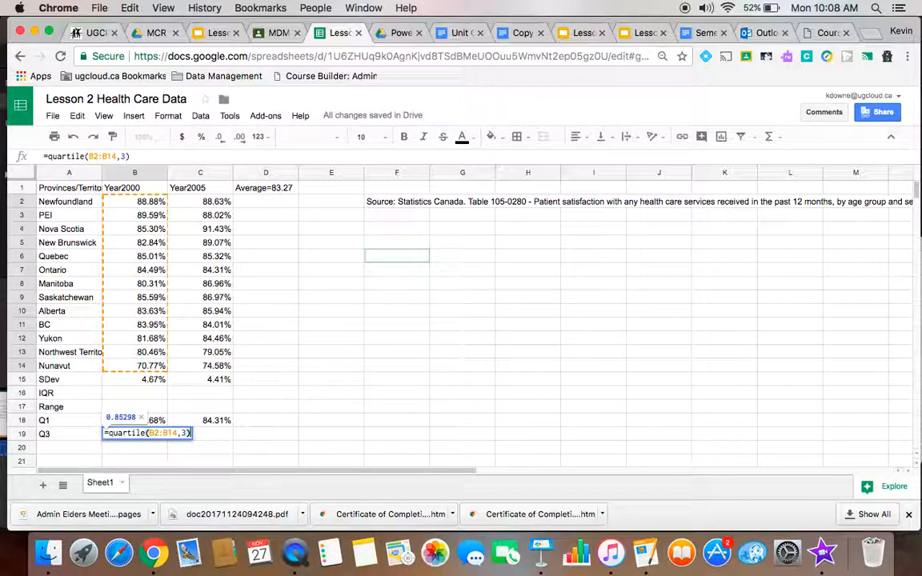
key(Return)
click(148, 434)
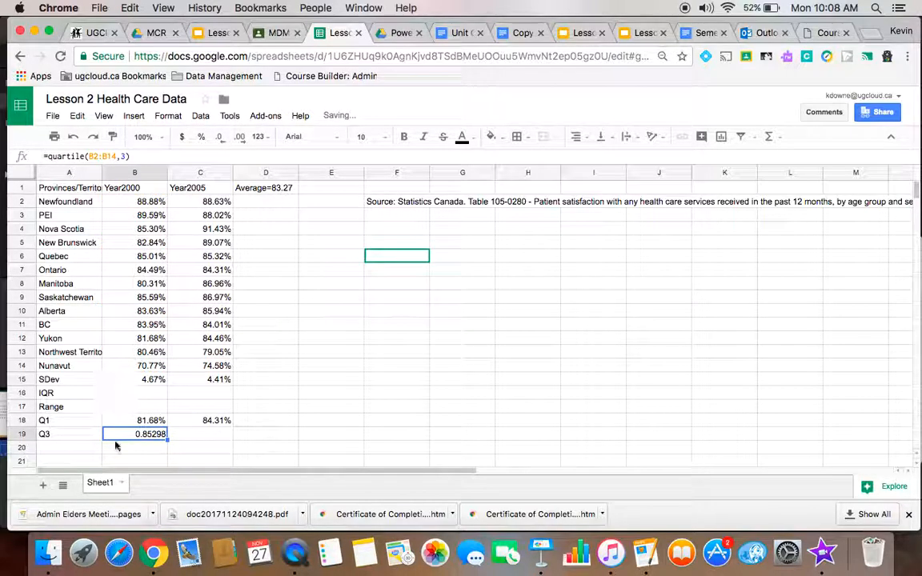
Fill the Q3 formula from B19 across to C19 for Year2005 and format both cells as percentages
drag(167, 437, 210, 435)
click(204, 435)
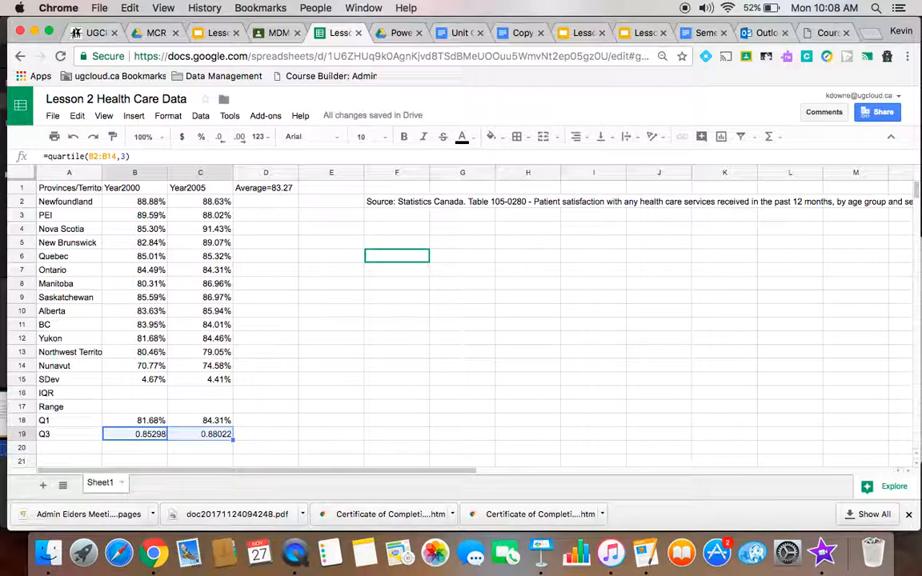
click(201, 136)
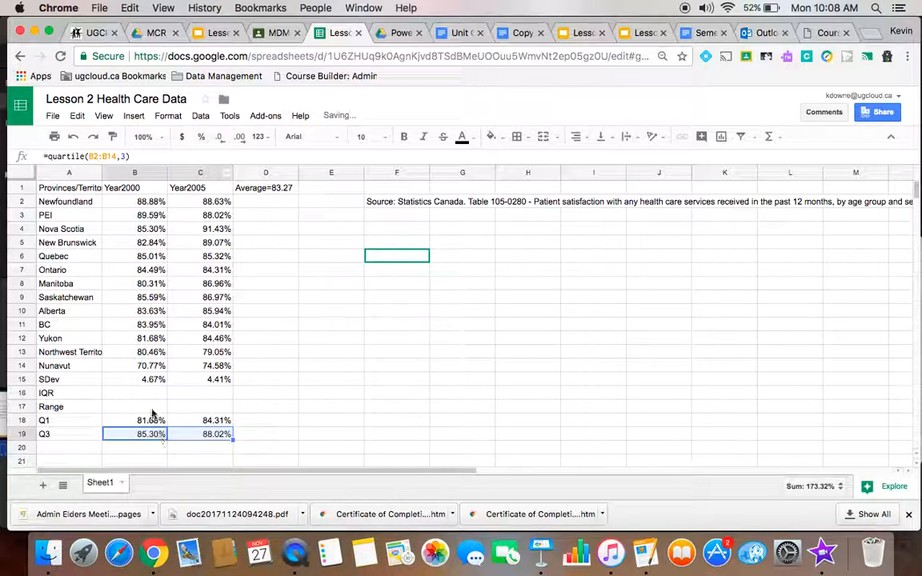
Calculate the Year2000 interquartile range in B16 with the formula =B19-B18
click(151, 382)
click(151, 392)
text(=)
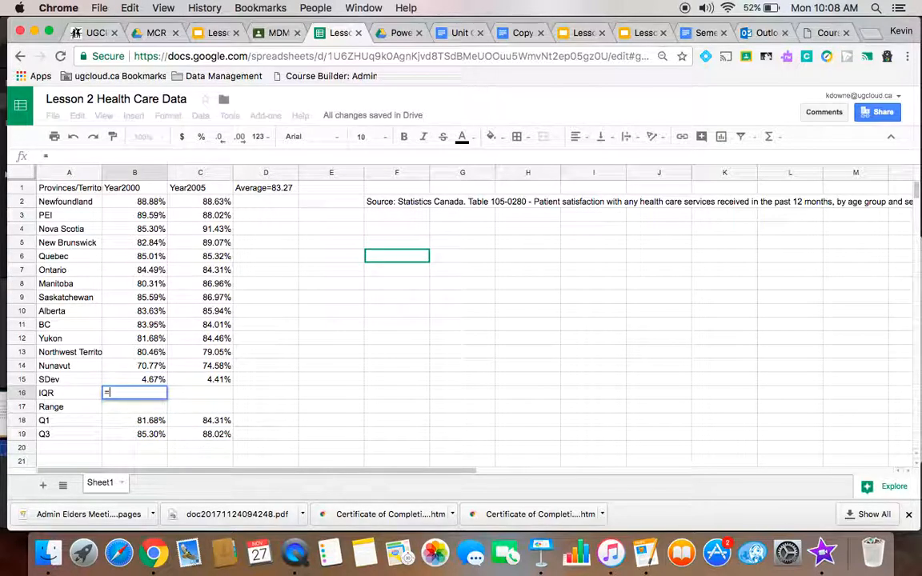
click(148, 435)
text(-)
click(134, 420)
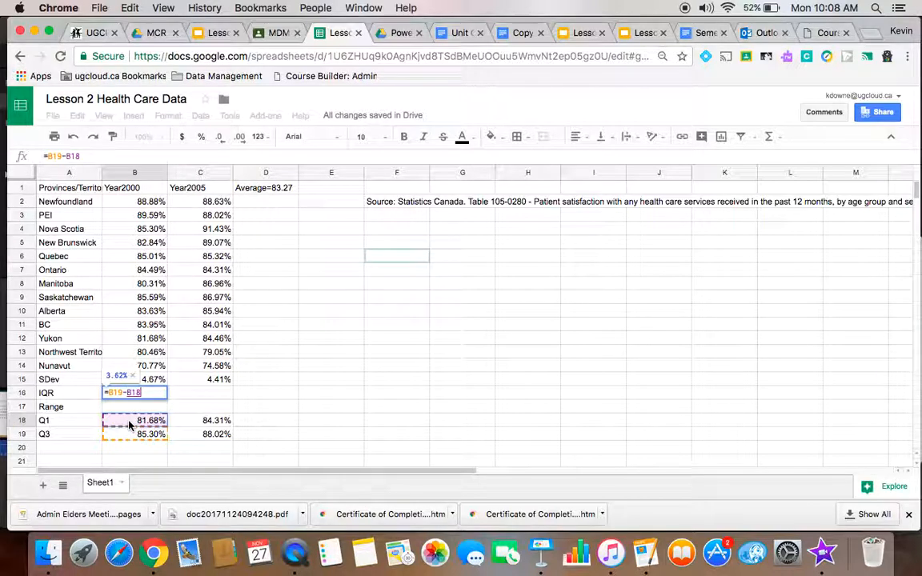
key(Return)
Calculate the Year2005 interquartile range in C16 with the formula =C19-C18
click(200, 393)
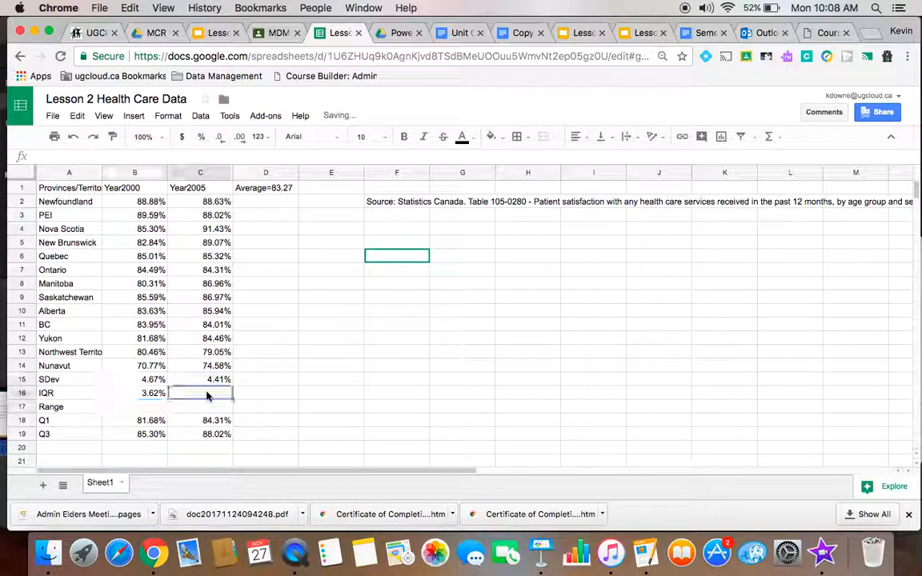
text(=)
click(220, 436)
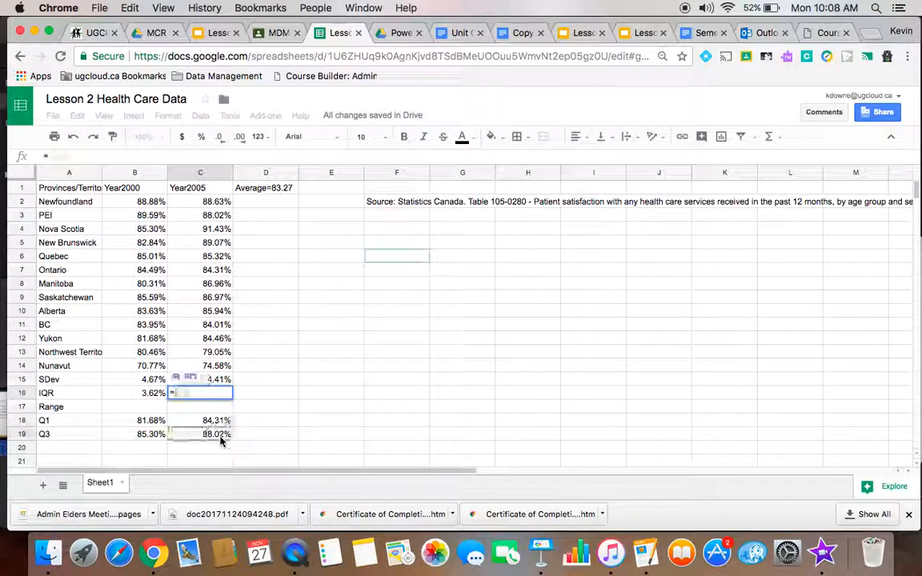
text(-)
click(196, 422)
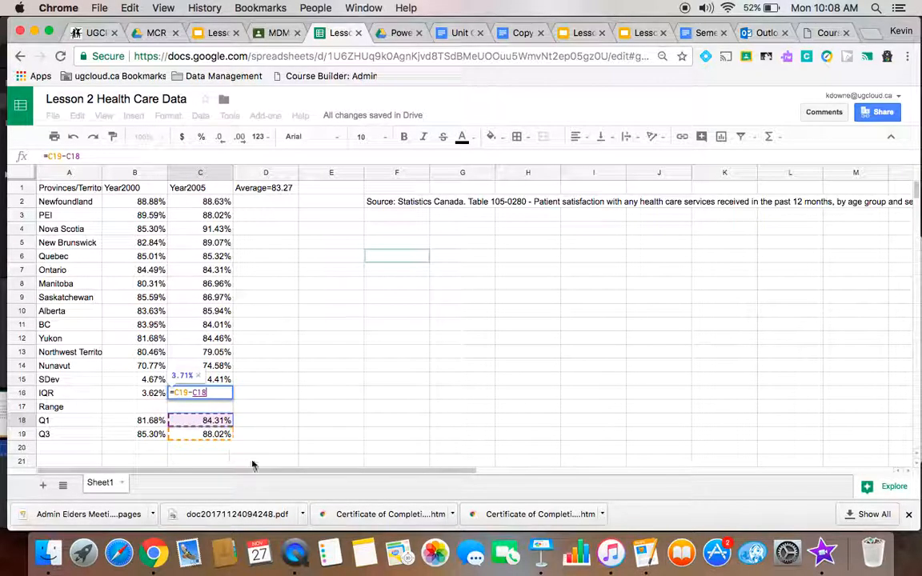
key(Return)
key(Up)
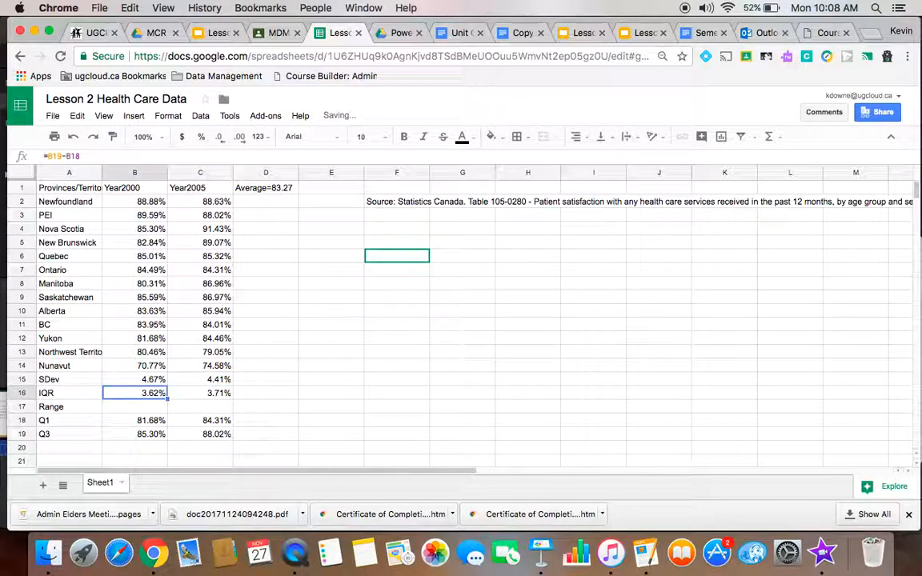
click(112, 406)
text(=)
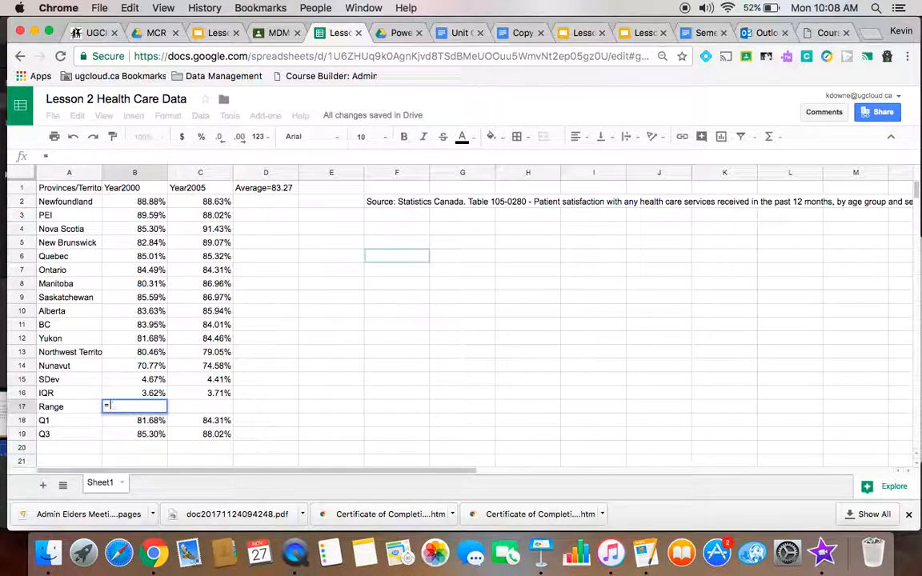
key(Escape)
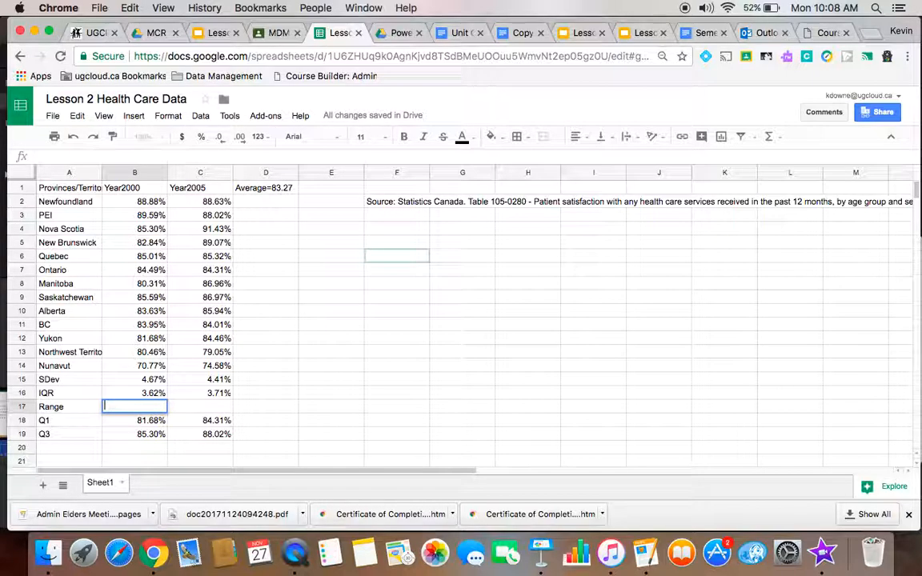
key(Down)
key(Up)
key(Up)
key(Up)
key(Down)
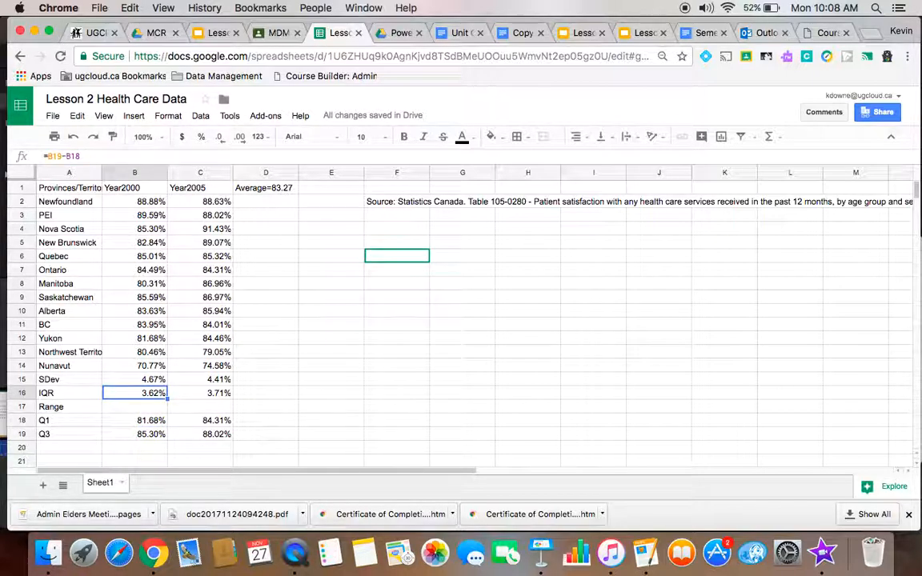
Calculate the Year2000 range in B17 as max(B2:B14) minus min(B2:B14)
key(Down)
text(=max)
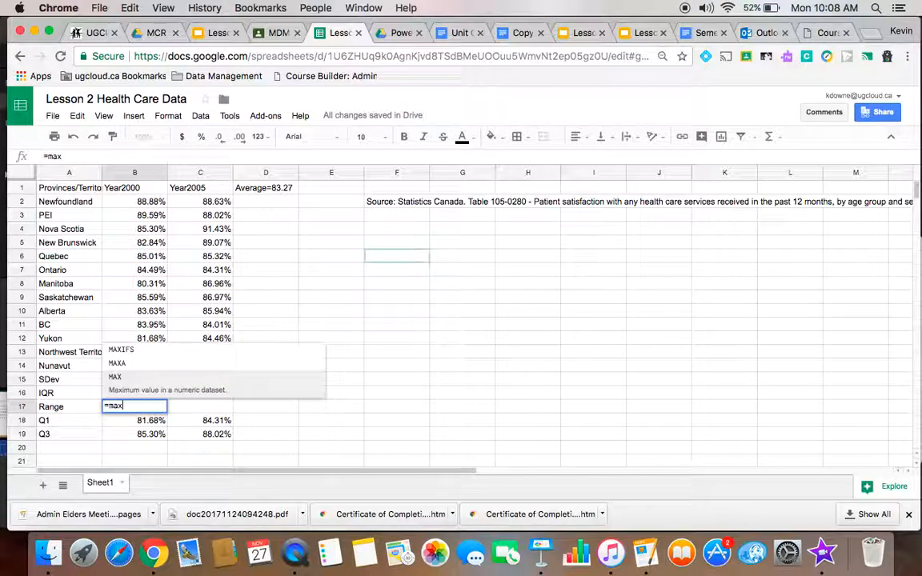
text(()
drag(142, 207, 145, 367)
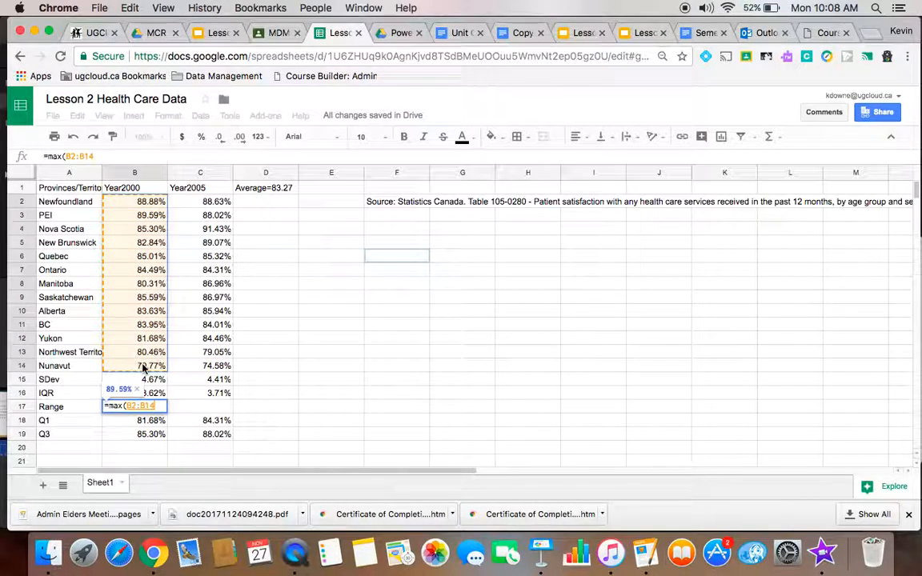
text())
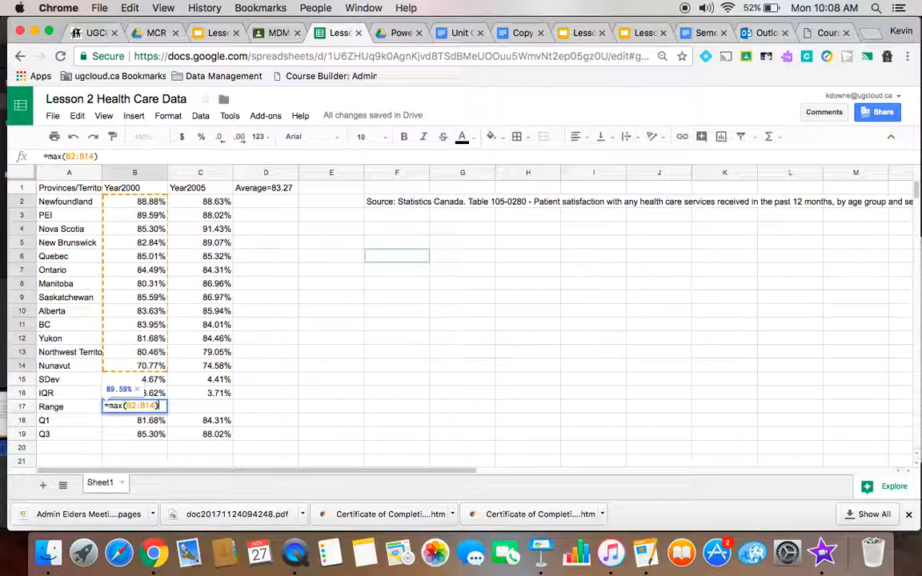
text(-min()
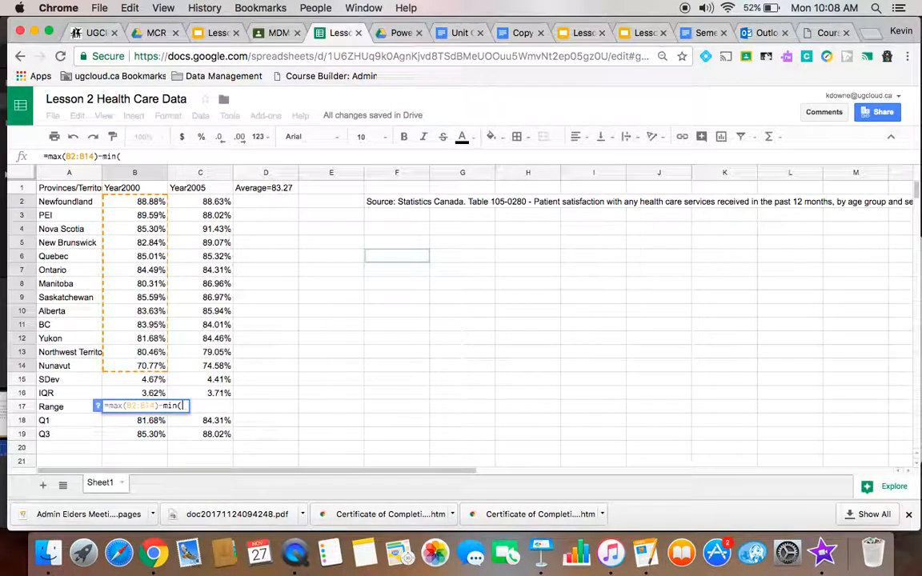
drag(128, 204, 129, 372)
key(Return)
Fill the range formula from B17 across to C17 for Year2005
key(Up)
drag(166, 410, 210, 410)
click(257, 422)
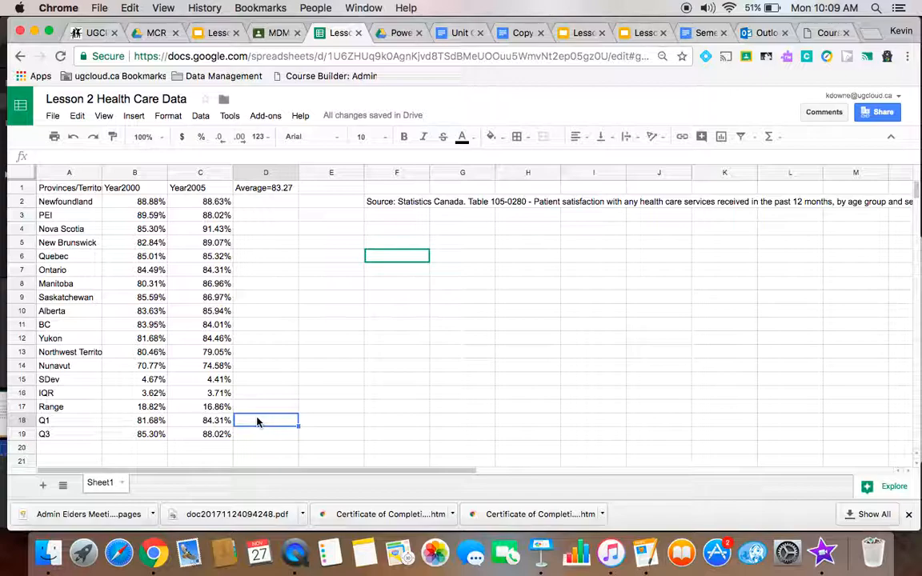
Examine the SDev, IQR and Range of both years together with Nunavut's Year2000 and Year2005 values
key(Left)
key(Up)
key(Up)
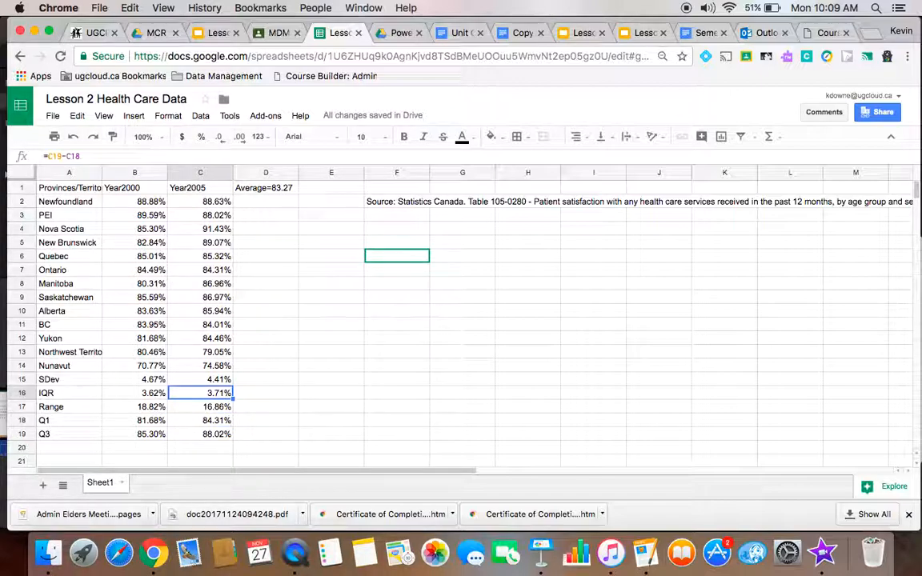
key(Left)
key(Down)
key(Up)
key(Up)
key(Right)
key(Down)
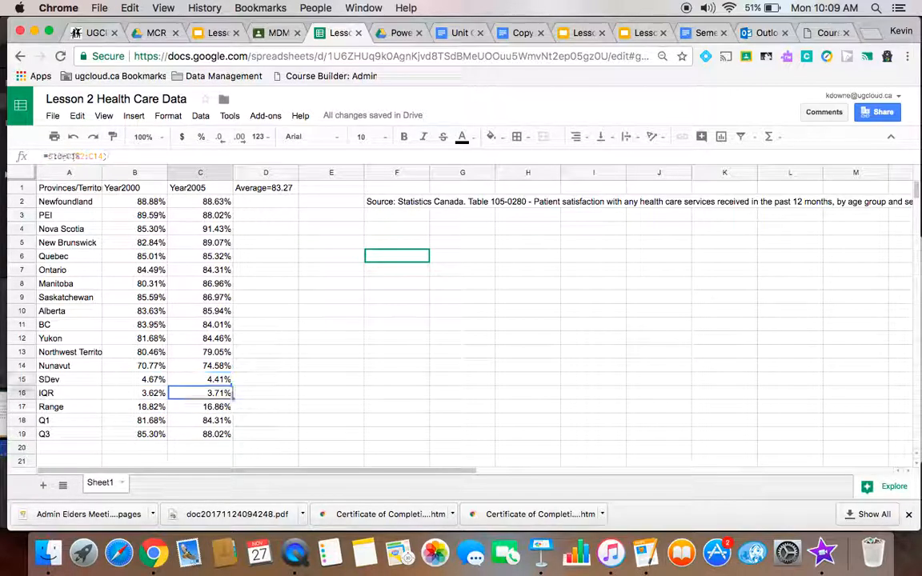
key(Down)
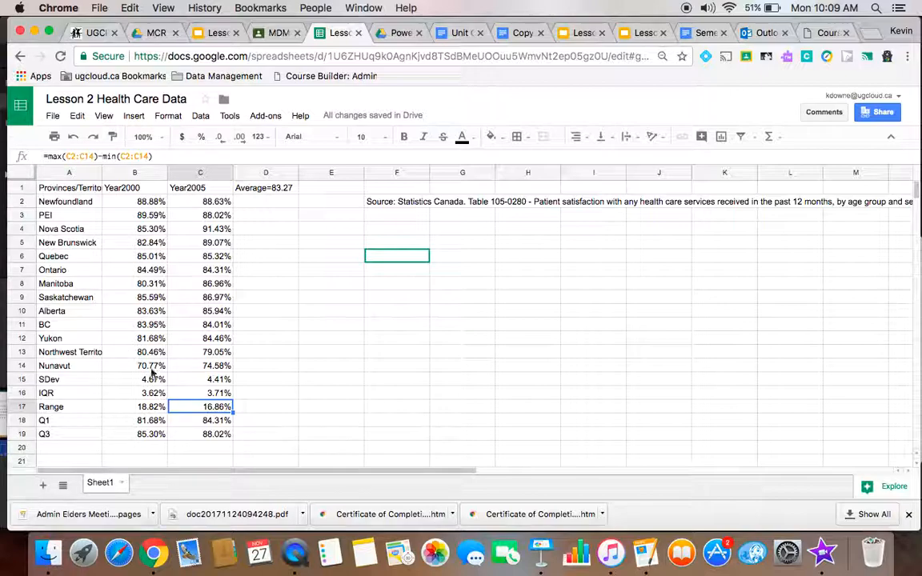
click(158, 366)
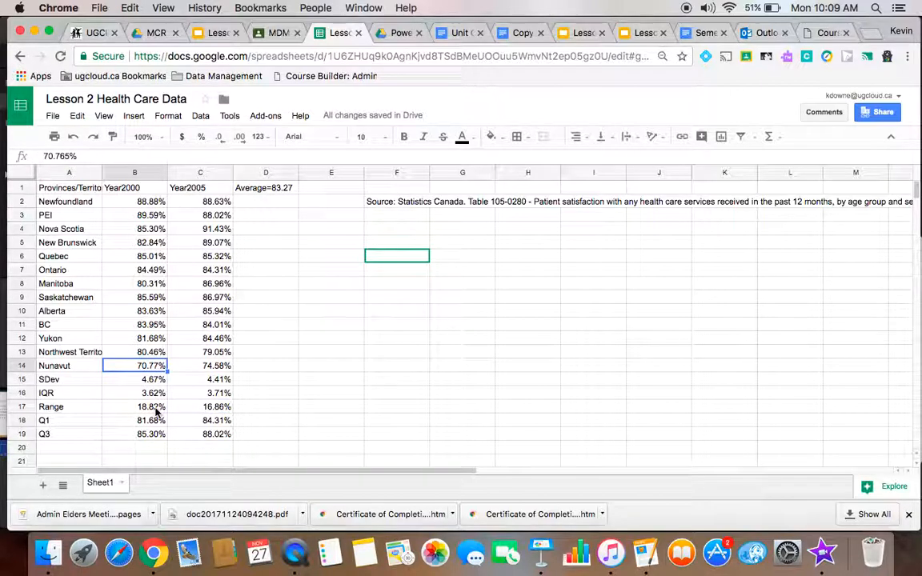
right_click(154, 408)
click(154, 382)
key(Up)
click(201, 366)
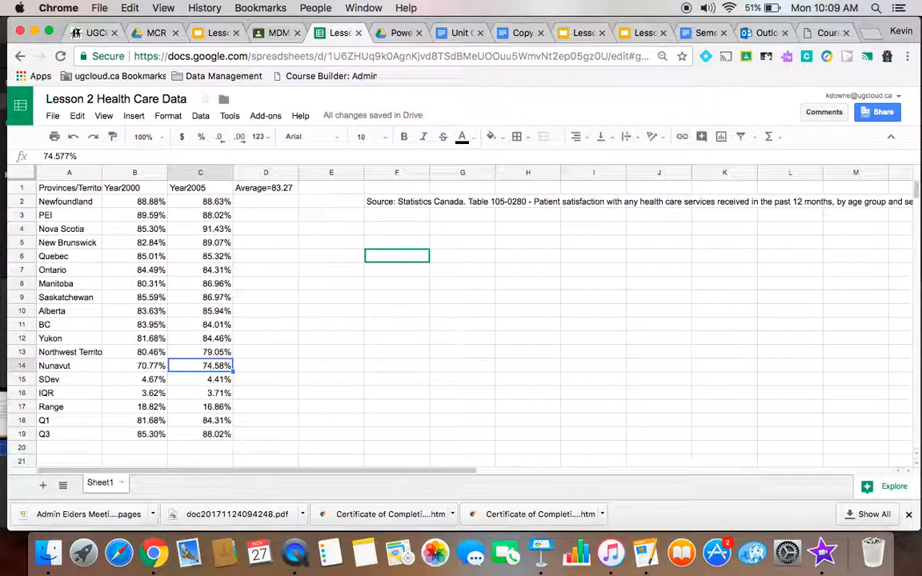
Try to copy the data and statistics in A2:C19 and paste them at E2
click(134, 366)
key(Up)
key(Up)
key(Up)
key(Up)
key(Up)
key(Up)
key(Up)
key(Up)
key(Up)
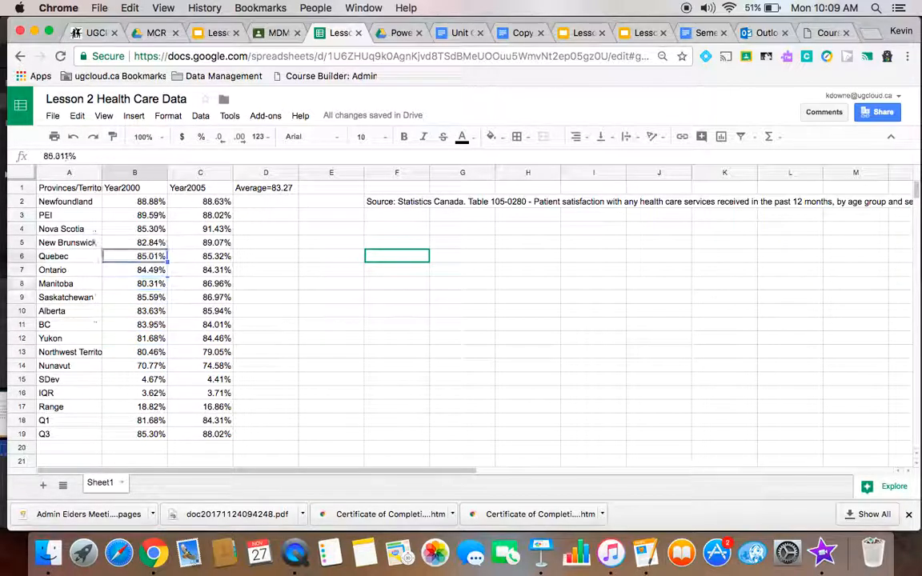
key(Left)
key(Up)
key(shift+Down)
key(shift+Down)
key(shift+Down)
key(shift+Down)
key(shift+Down)
key(shift+Down)
key(shift+Down)
key(shift+Down)
key(shift+Down)
key(shift+Down)
key(shift+Down)
key(shift+Down)
key(shift+Down)
key(shift+Down)
key(shift+Down)
key(shift+Down)
key(shift+Down)
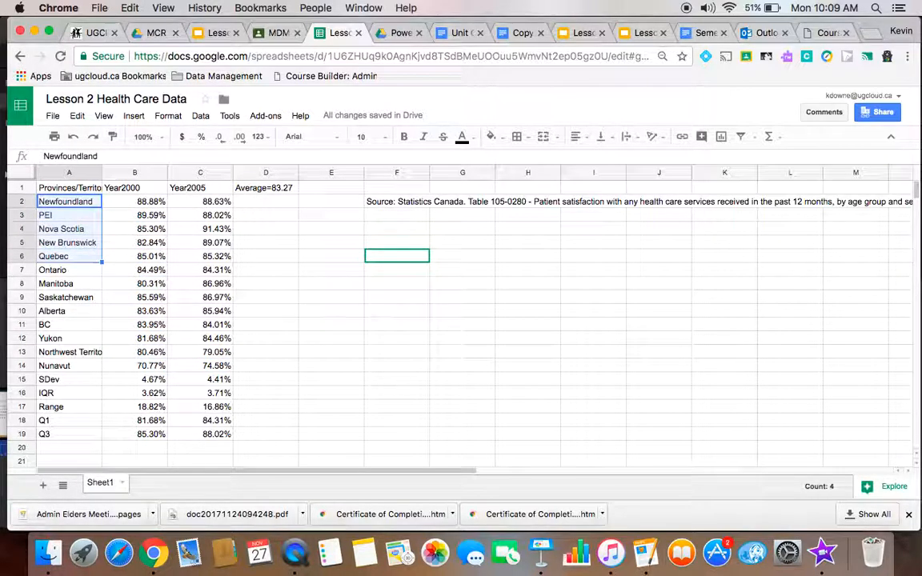
key(shift+Right)
key(shift+Right)
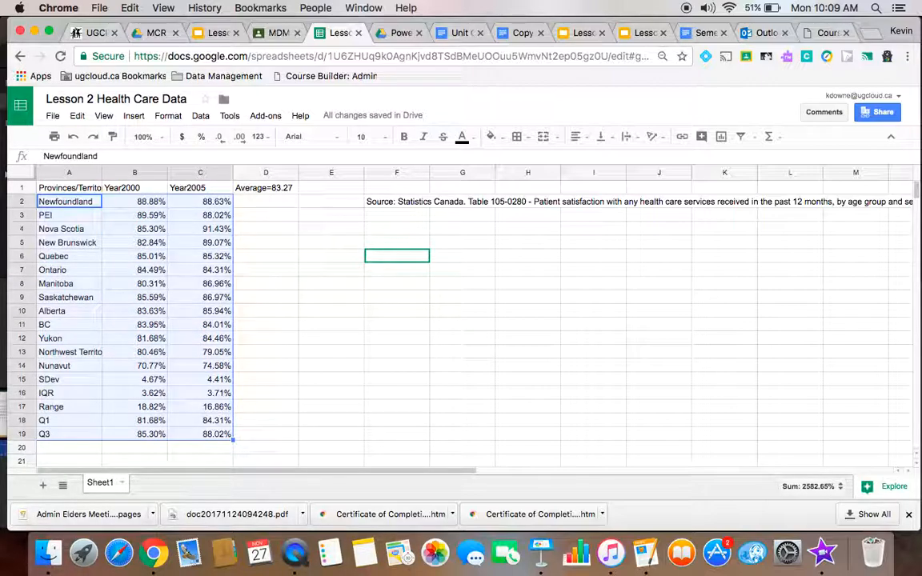
text(c)
key(Right)
key(Right)
key(Right)
key(Right)
text(v)
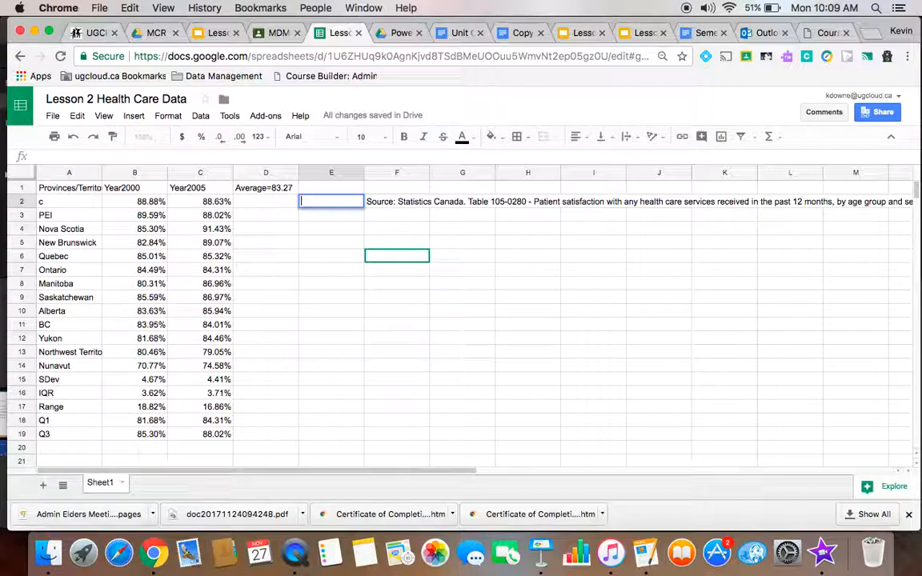
text(v)
text(P. 274 Yourturn, p. 277 #12)
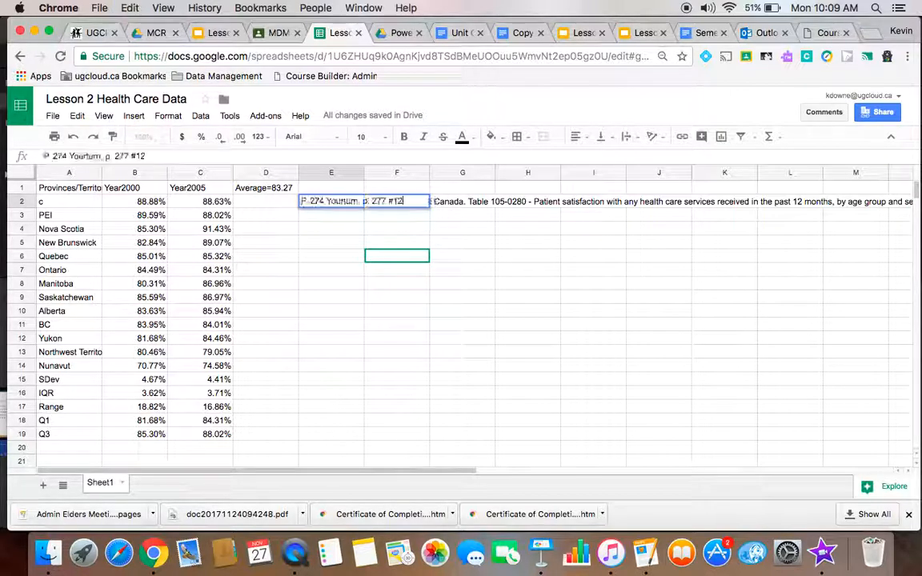
Discard the wrong text pasted into E2 and undo the overwriting of the Newfoundland label in A2
key(BackSpace)
key(BackSpace)
key(BackSpace)
key(BackSpace)
key(BackSpace)
key(BackSpace)
key(BackSpace)
key(BackSpace)
key(BackSpace)
key(BackSpace)
key(BackSpace)
key(BackSpace)
key(BackSpace)
key(BackSpace)
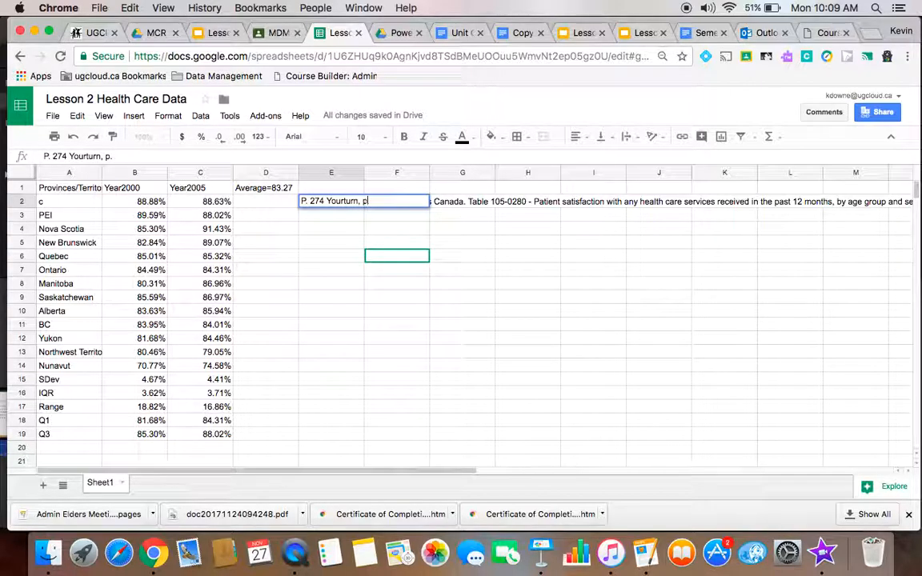
key(Escape)
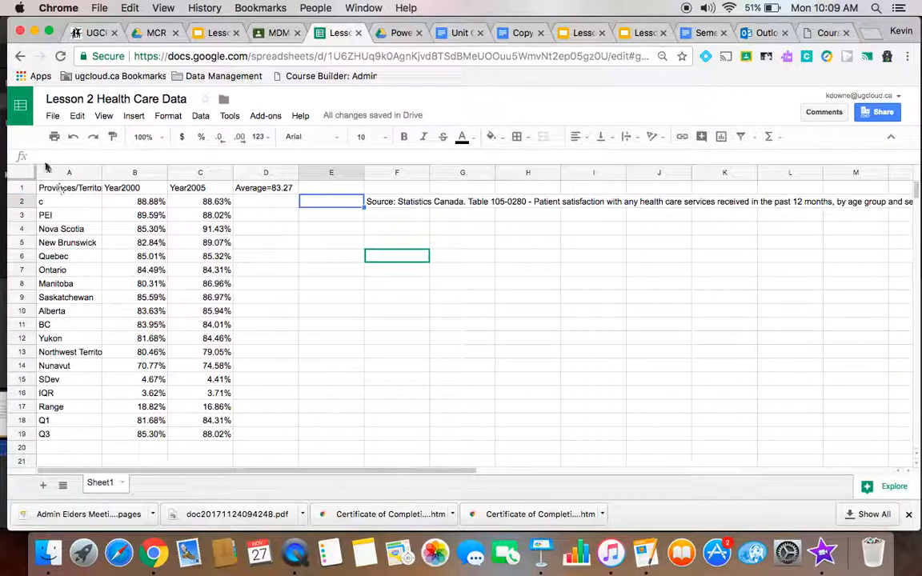
click(73, 136)
Copy the whole table A1:C19, headers and statistics included, and paste it at E1
click(135, 229)
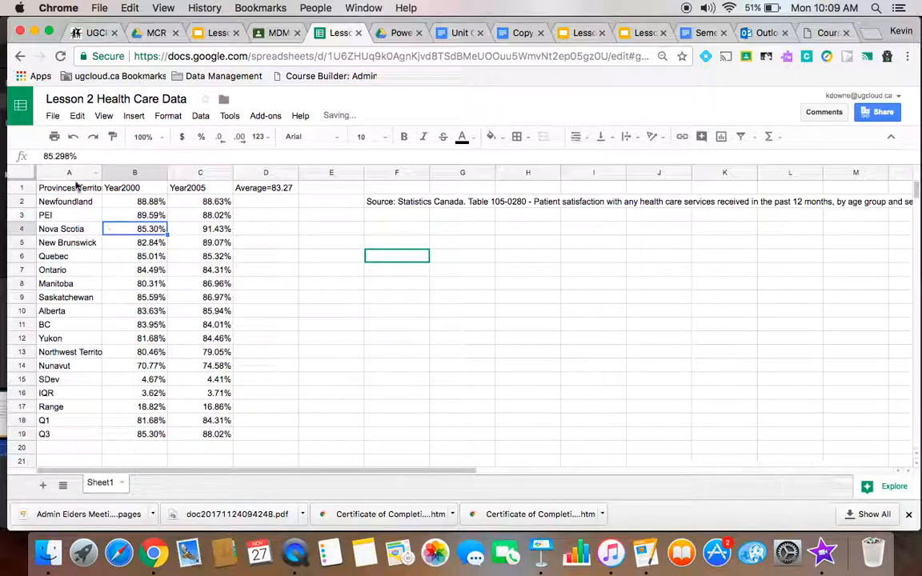
drag(72, 186, 219, 438)
key(ctrl+c)
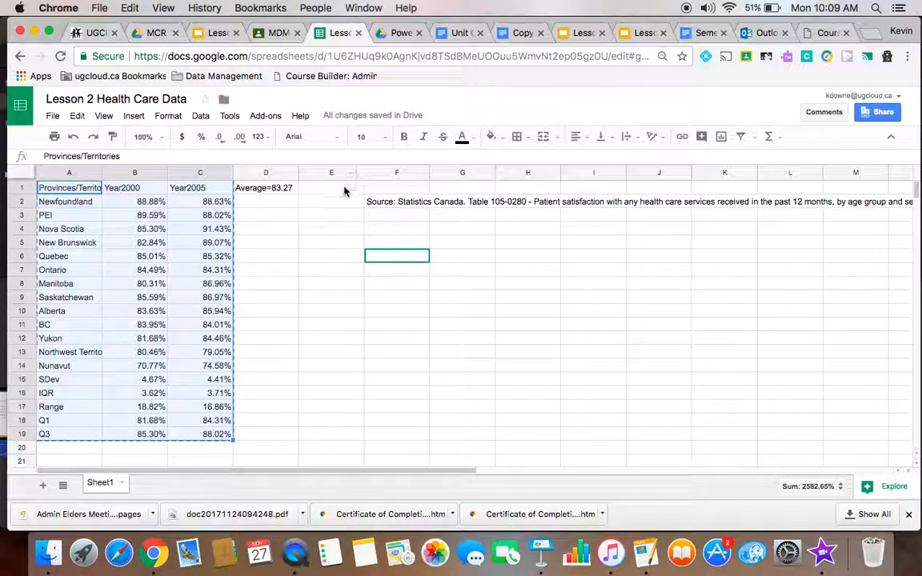
click(344, 189)
key(ctrl+v)
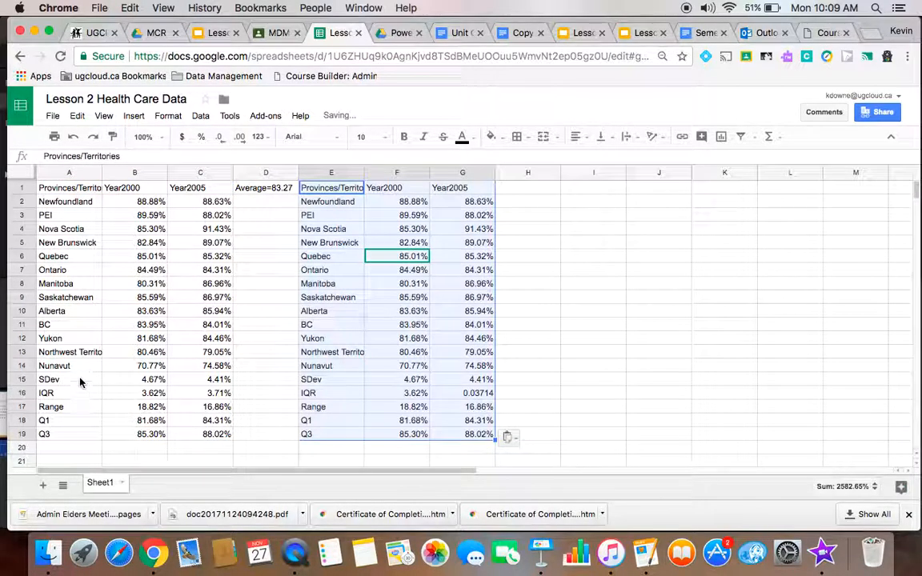
Examine the Year2000 standard deviation formula in B15, the average note in D1 and the first values of the copied table
click(152, 379)
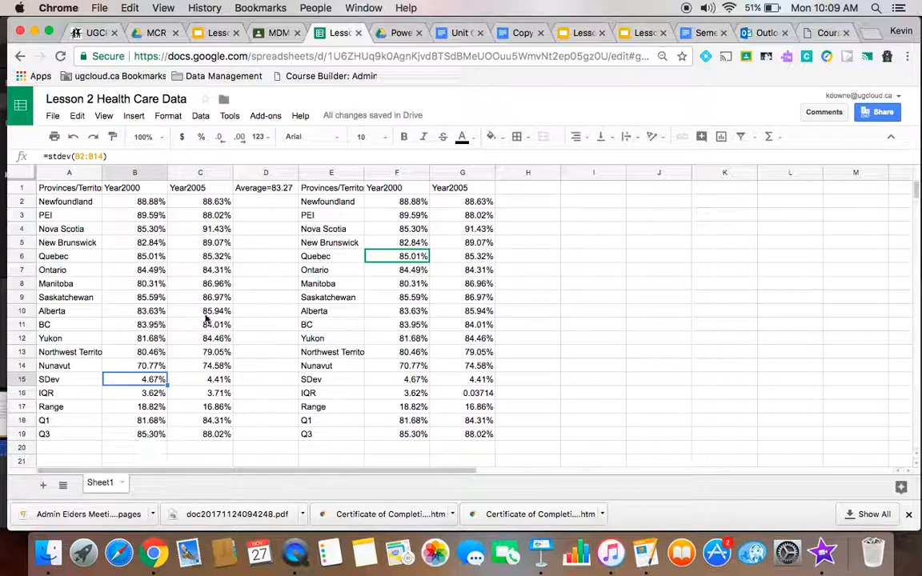
click(284, 191)
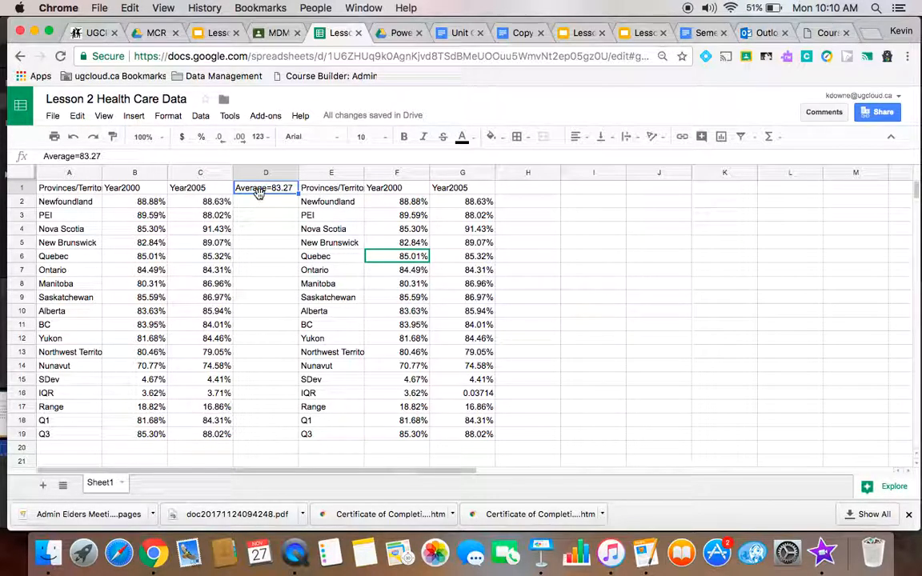
click(424, 201)
key(Up)
key(Down)
key(Right)
key(Left)
key(Right)
key(Left)
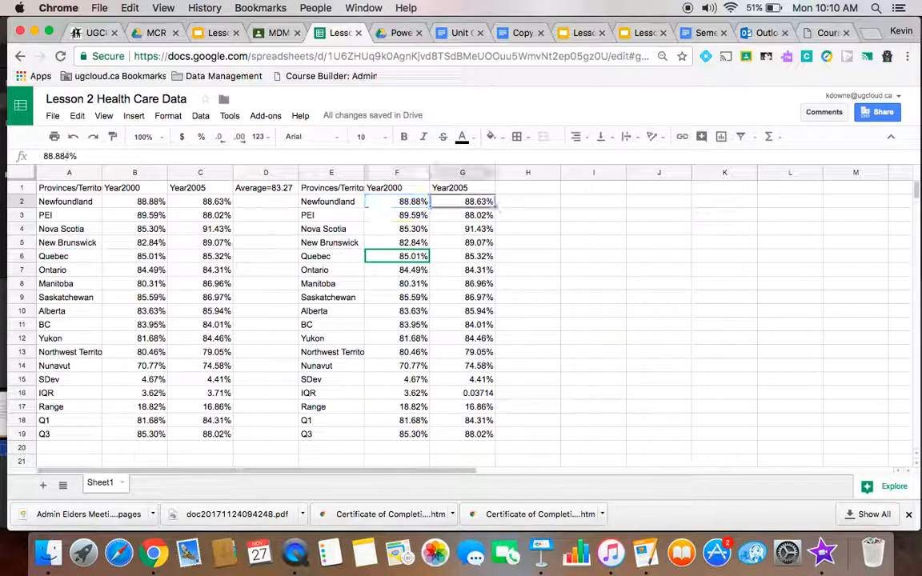
Clear the Nunavut label and both its values from E14:G14 in the copied table
key(Down)
key(Down)
key(Down)
key(Down)
key(Down)
key(Down)
key(Down)
key(Down)
key(Down)
key(Down)
key(Left)
key(Down)
key(Right)
key(Right)
key(Left)
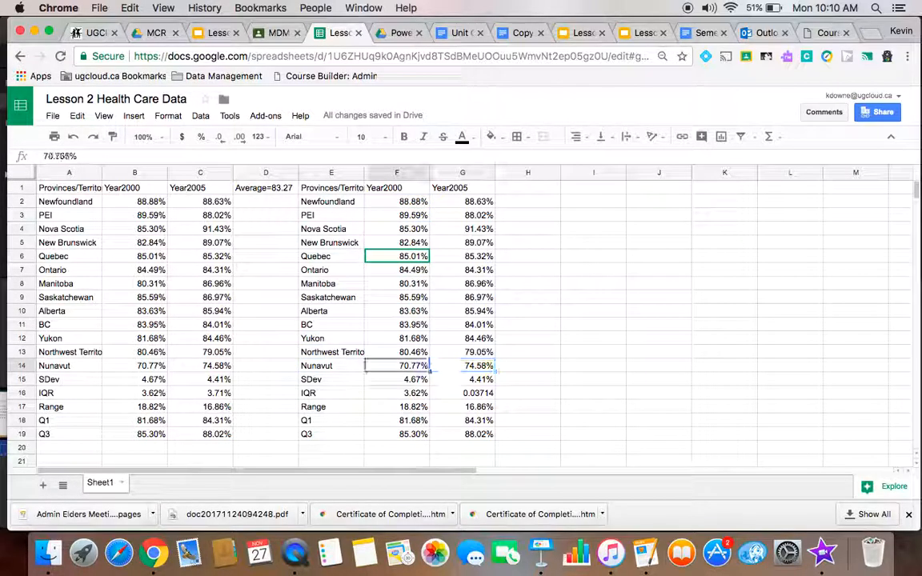
key(Left)
key(shift+Right)
key(shift+Right)
key(Delete)
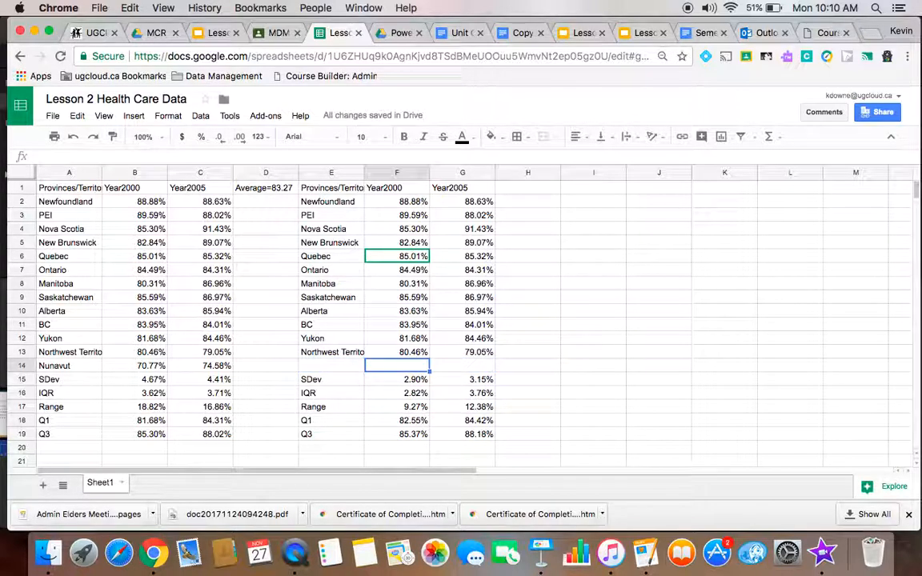
Examine the copied table's standard deviation, IQR and range without Nunavut, including their formulas in F15 and G15:G17
key(Down)
key(Right)
key(Left)
key(Left)
key(Right)
key(Right)
key(Right)
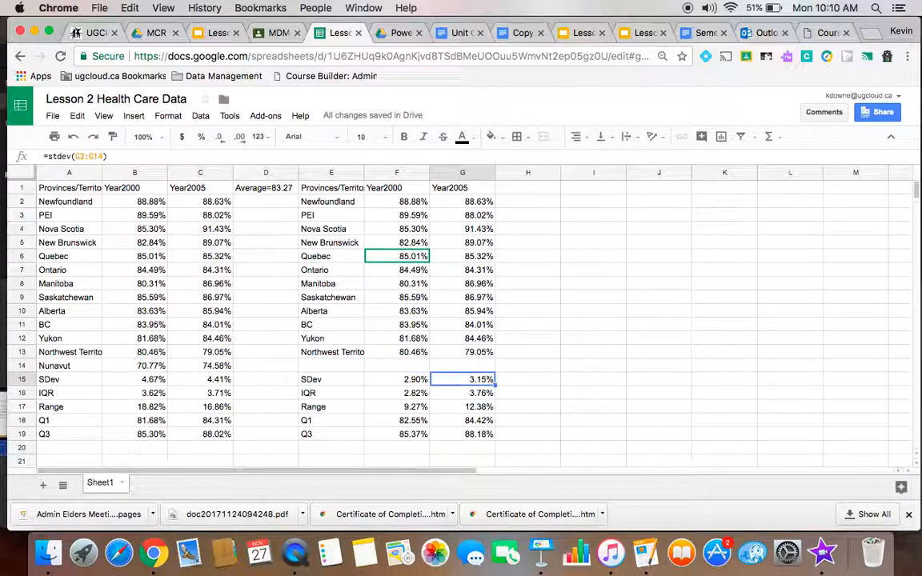
key(Left)
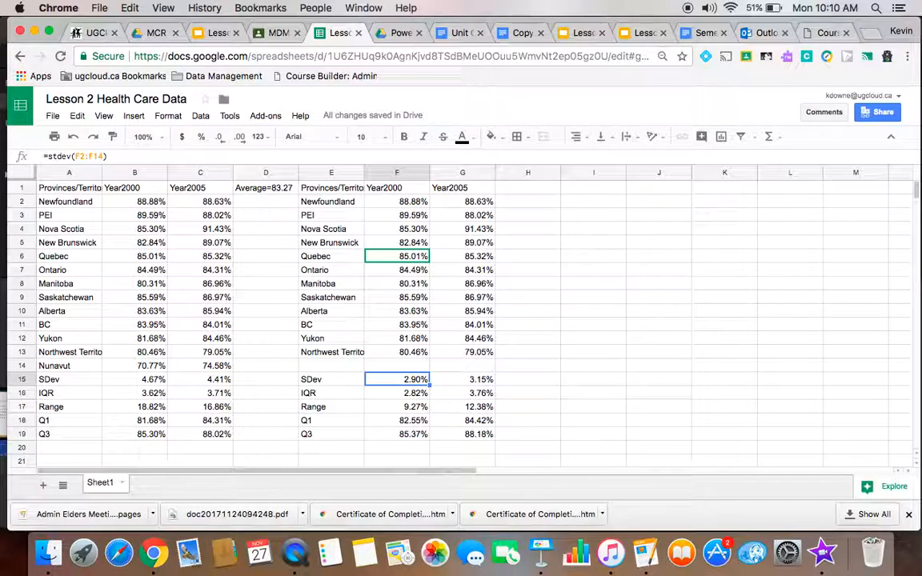
key(Right)
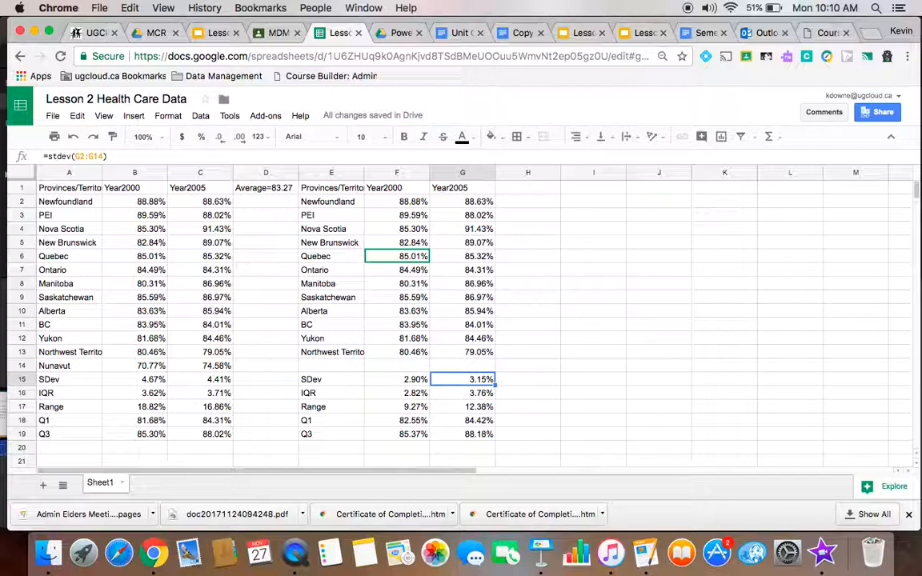
key(Down)
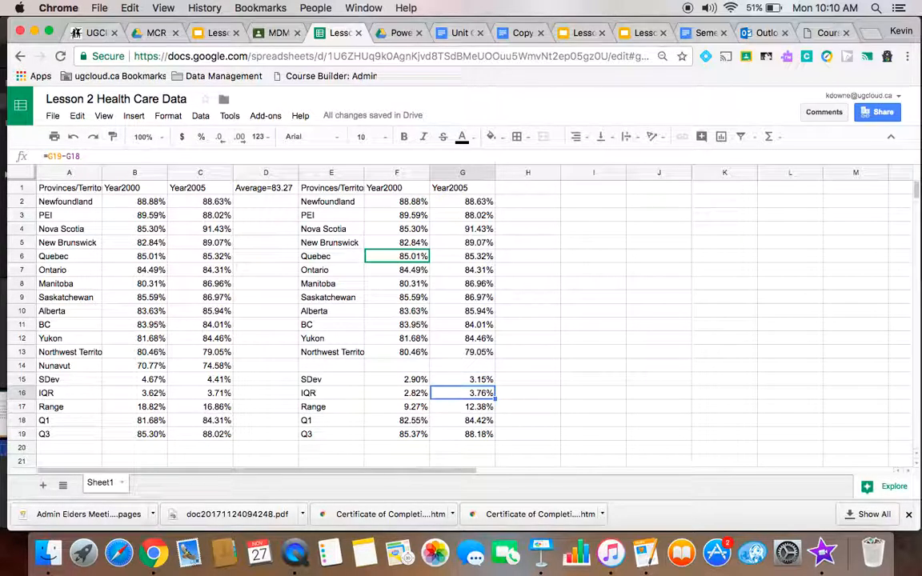
key(Down)
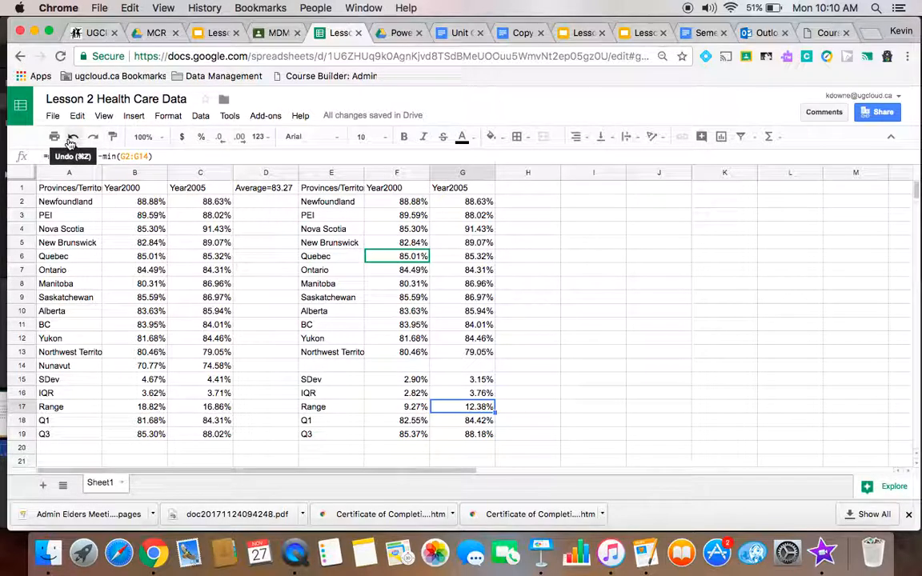
Undo the clearing of the Nunavut row in the copied table
click(71, 138)
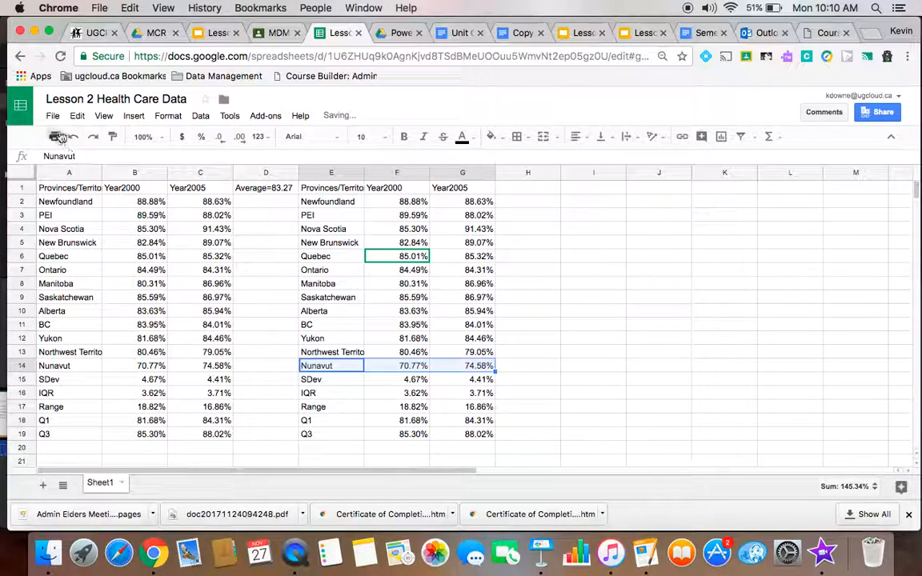